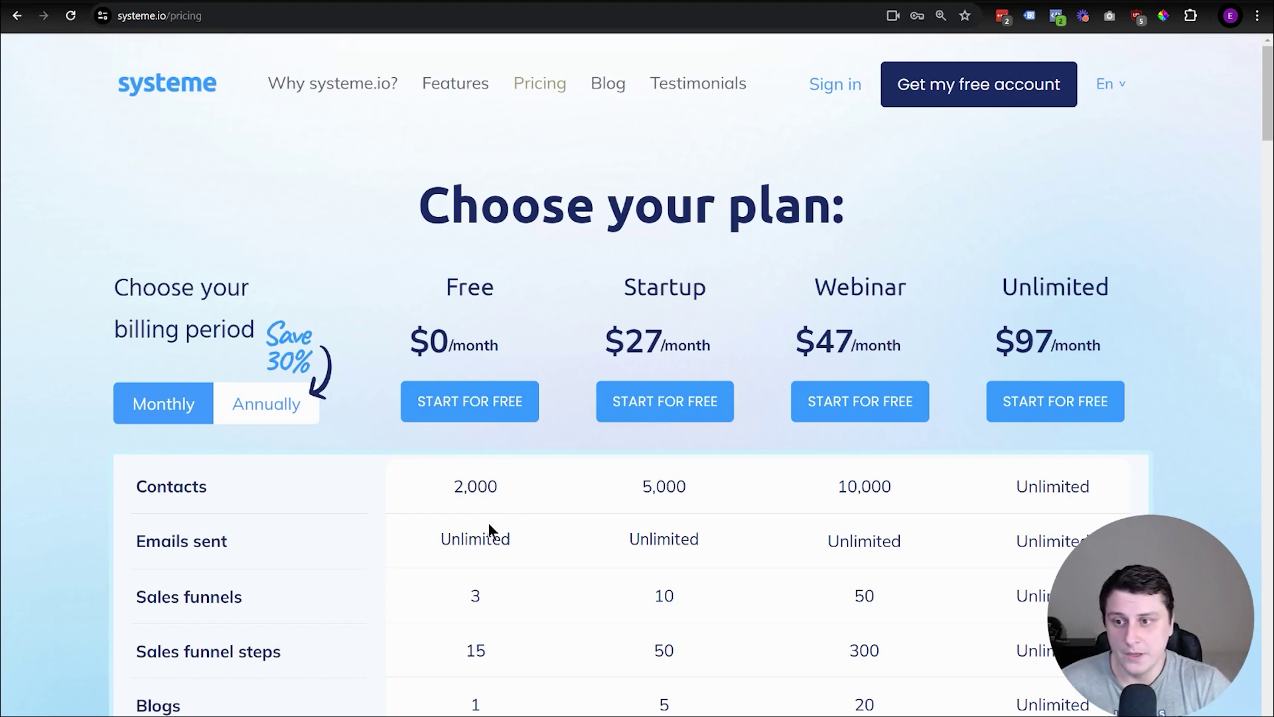
Highlight the Free plan's limits: 2,000 contacts, the sales funnels cap and a single blog
left_click_drag(450, 496, 516, 503)
left_click(516, 503)
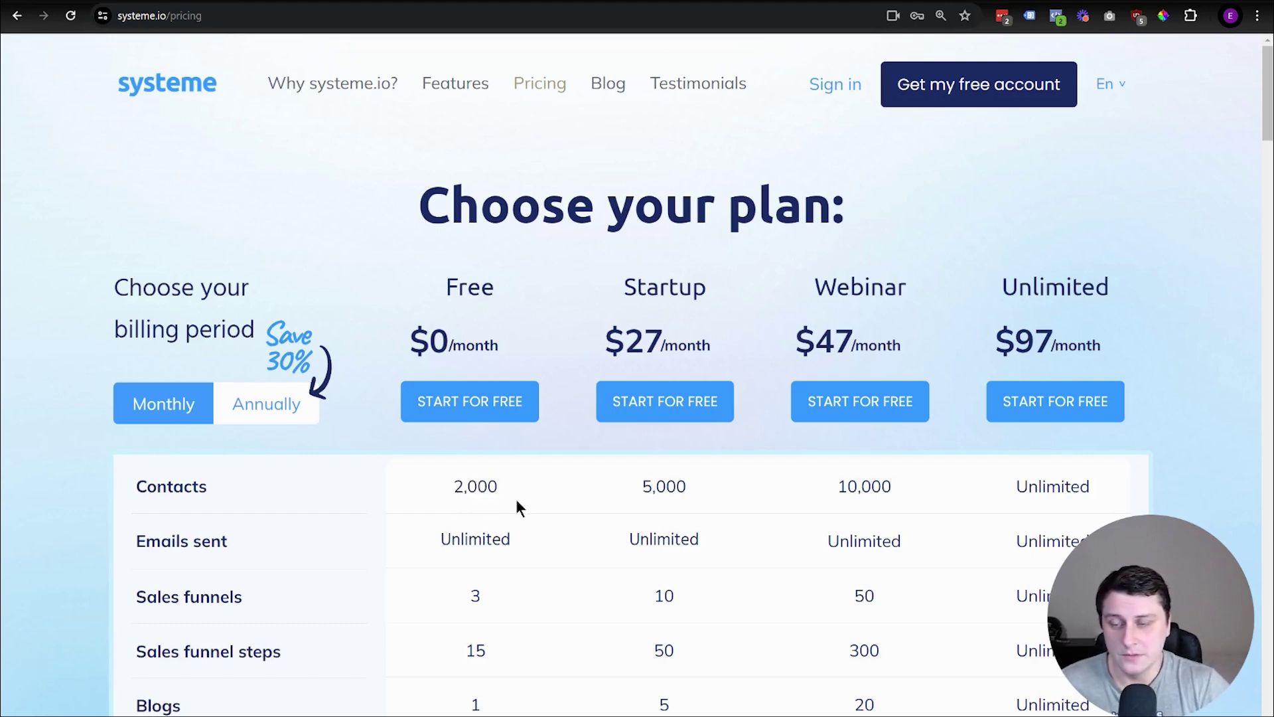
scroll(516, 499, "down", 1)
left_click_drag(461, 464, 497, 480)
scroll(522, 478, "down", 1)
left_click(498, 480)
scroll(497, 481, "down", 1)
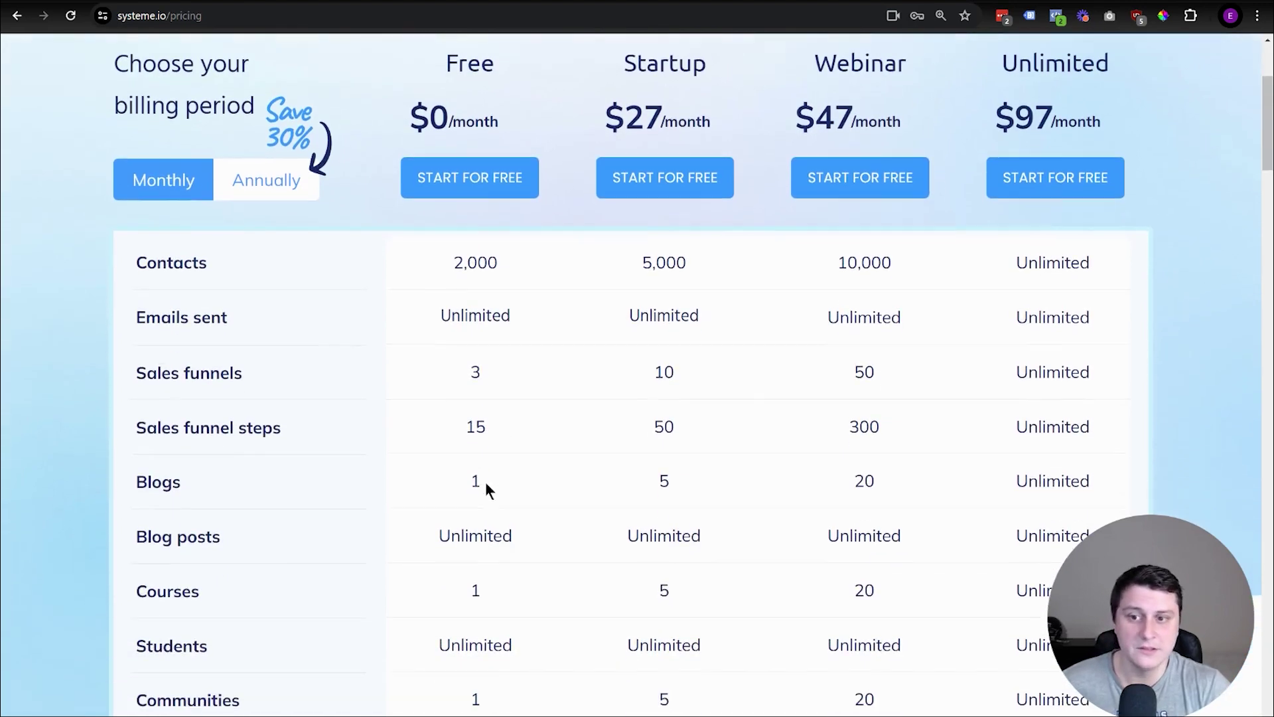
double_click(486, 489)
scroll(513, 494, "down", 4)
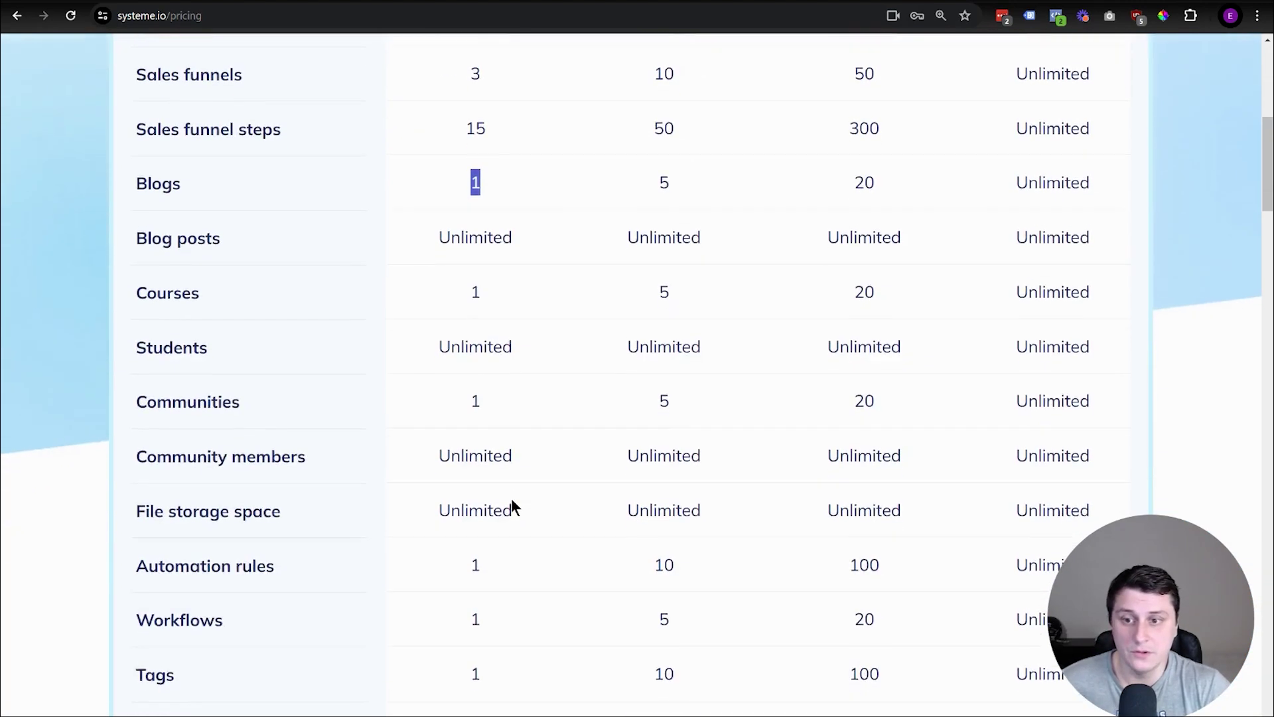
scroll(512, 504, "down", 3)
scroll(517, 512, "up", 12)
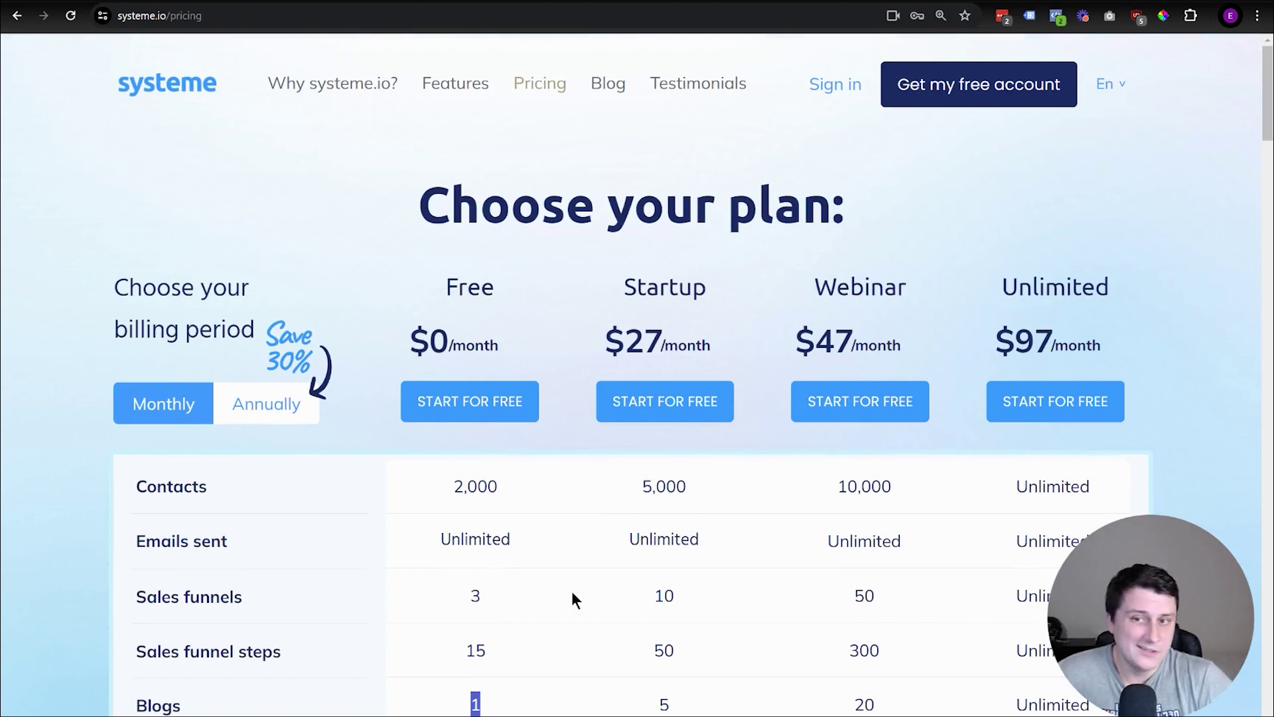
left_click(536, 579)
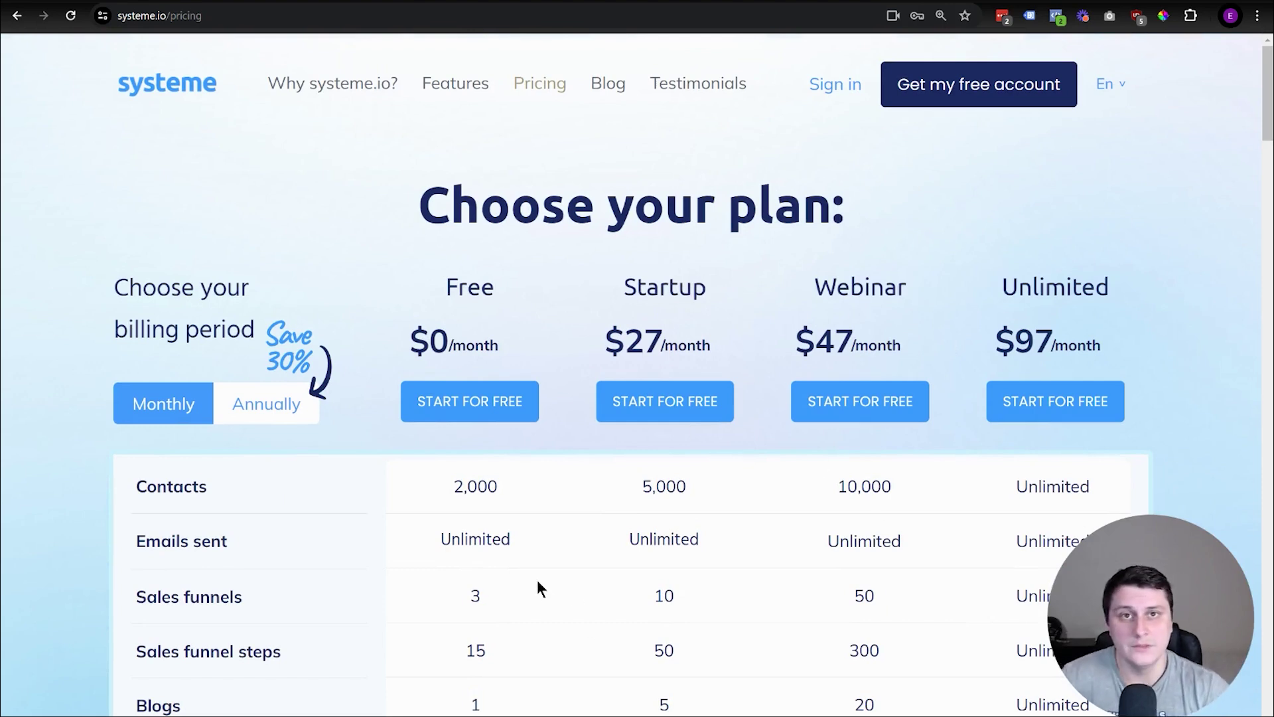
Highlight the Free plan's $0/month price
left_click_drag(432, 339, 534, 341)
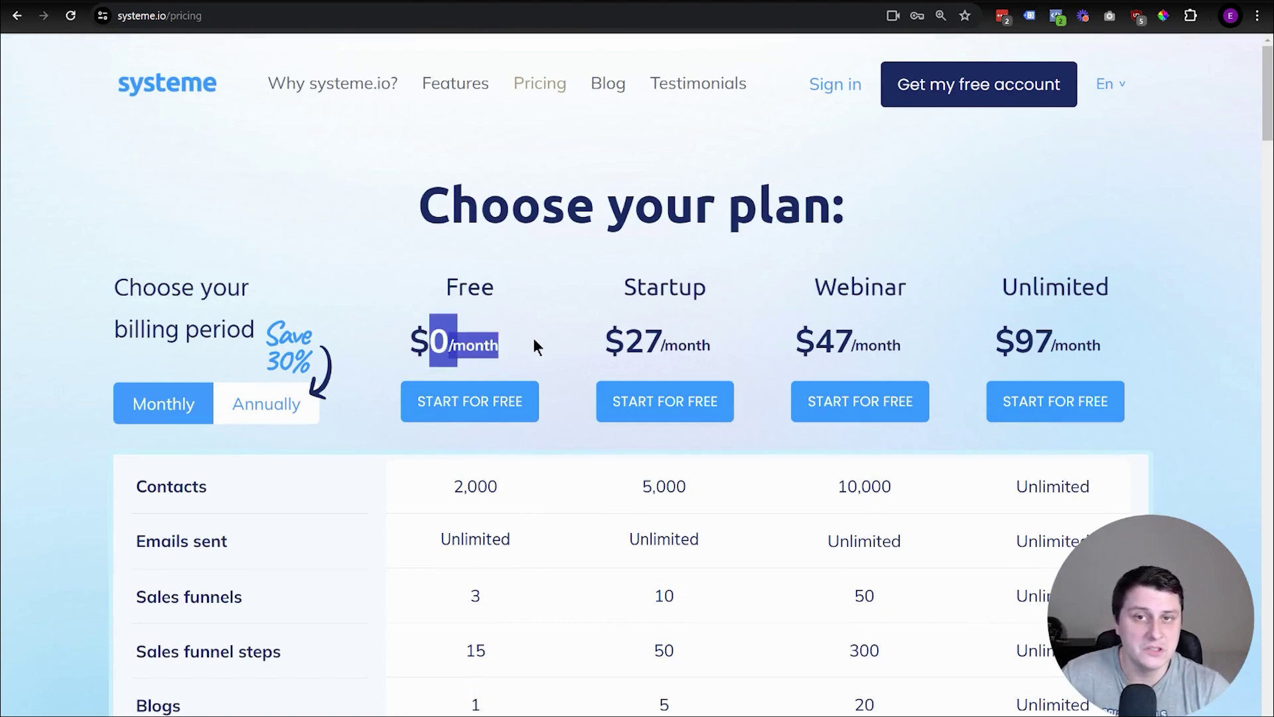
left_click(535, 344)
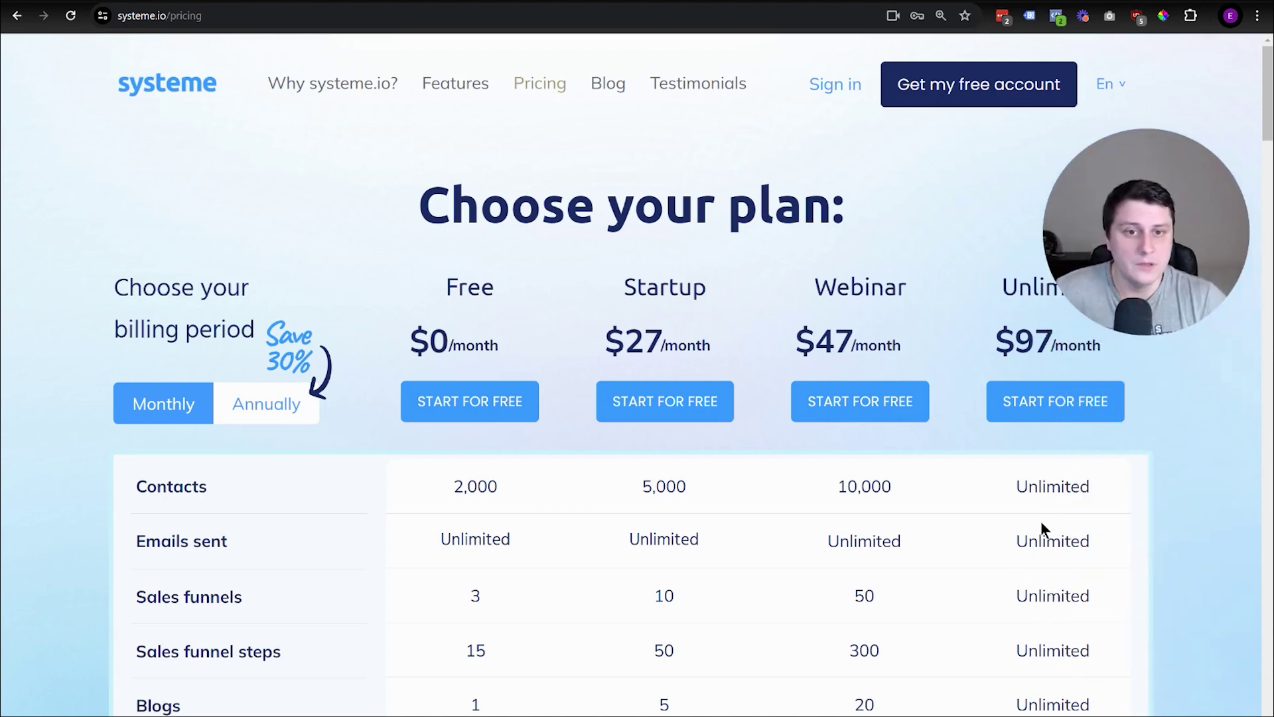
scroll(967, 515, "down", 2)
scroll(975, 520, "up", 1)
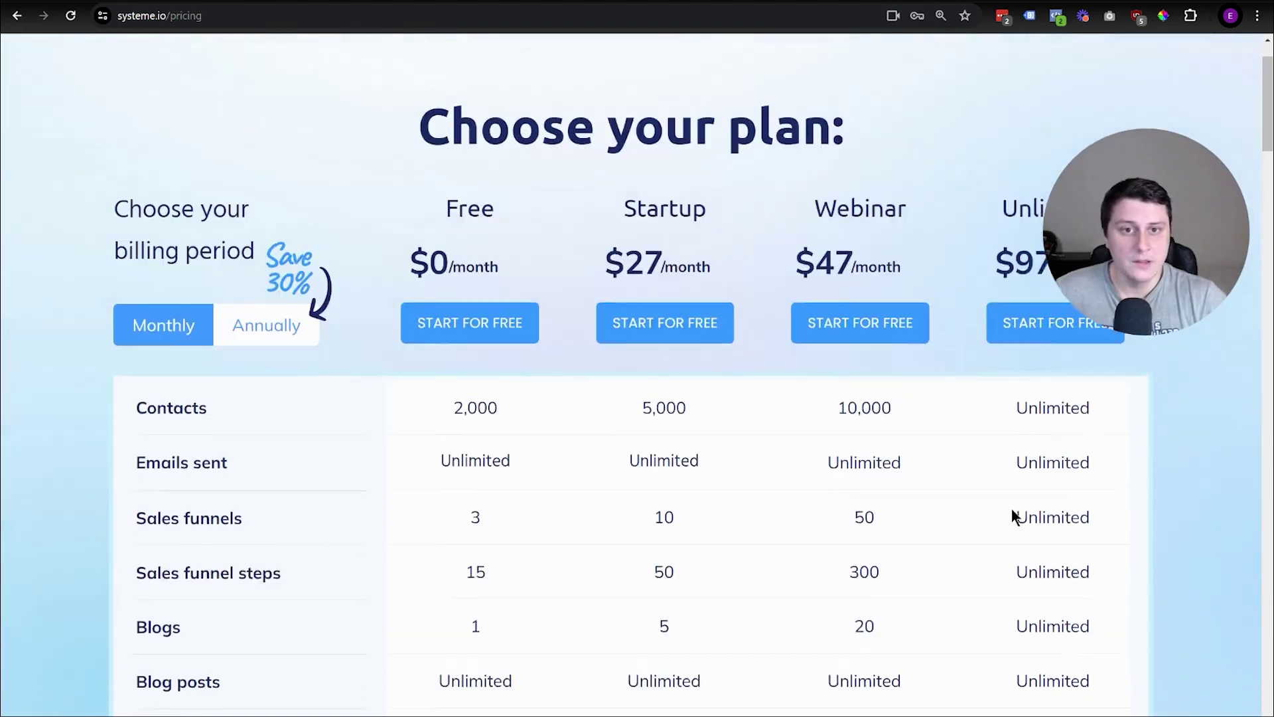
scroll(1013, 517, "up", 1)
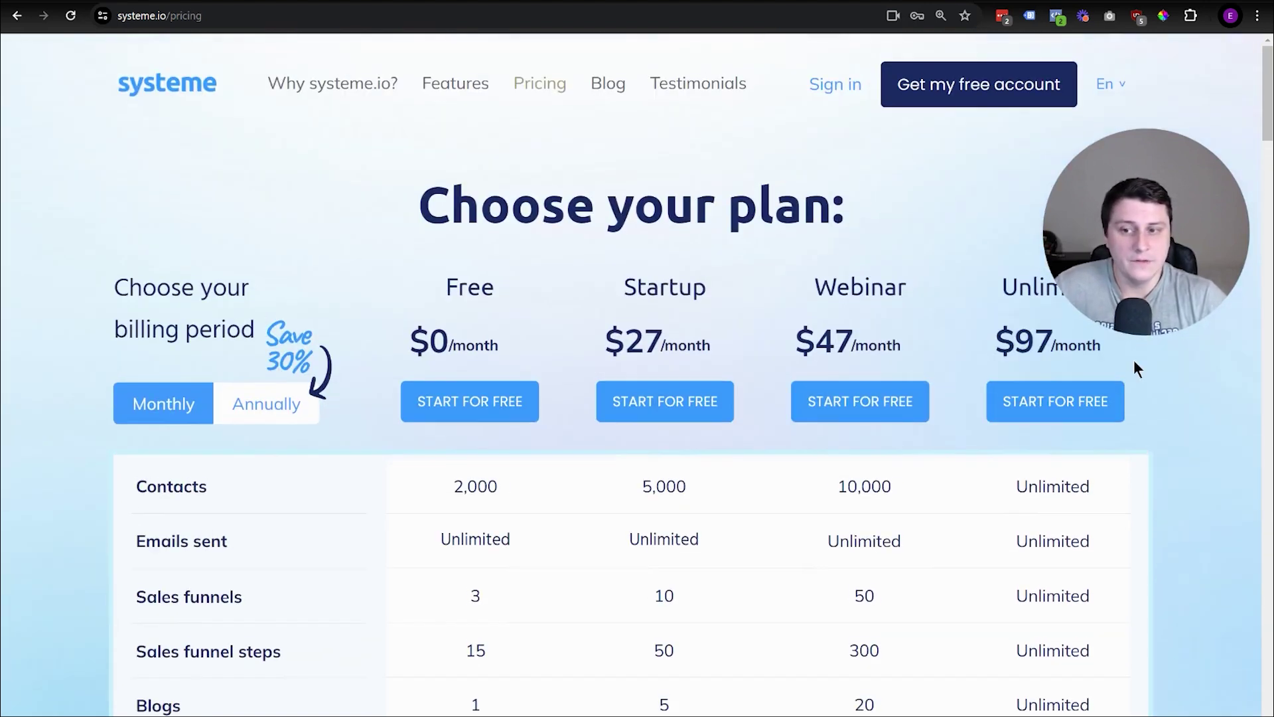
Compare the Unlimited plan's 97/month price with the Free plan's name and $0/month price
left_click_drag(1015, 365, 1109, 365)
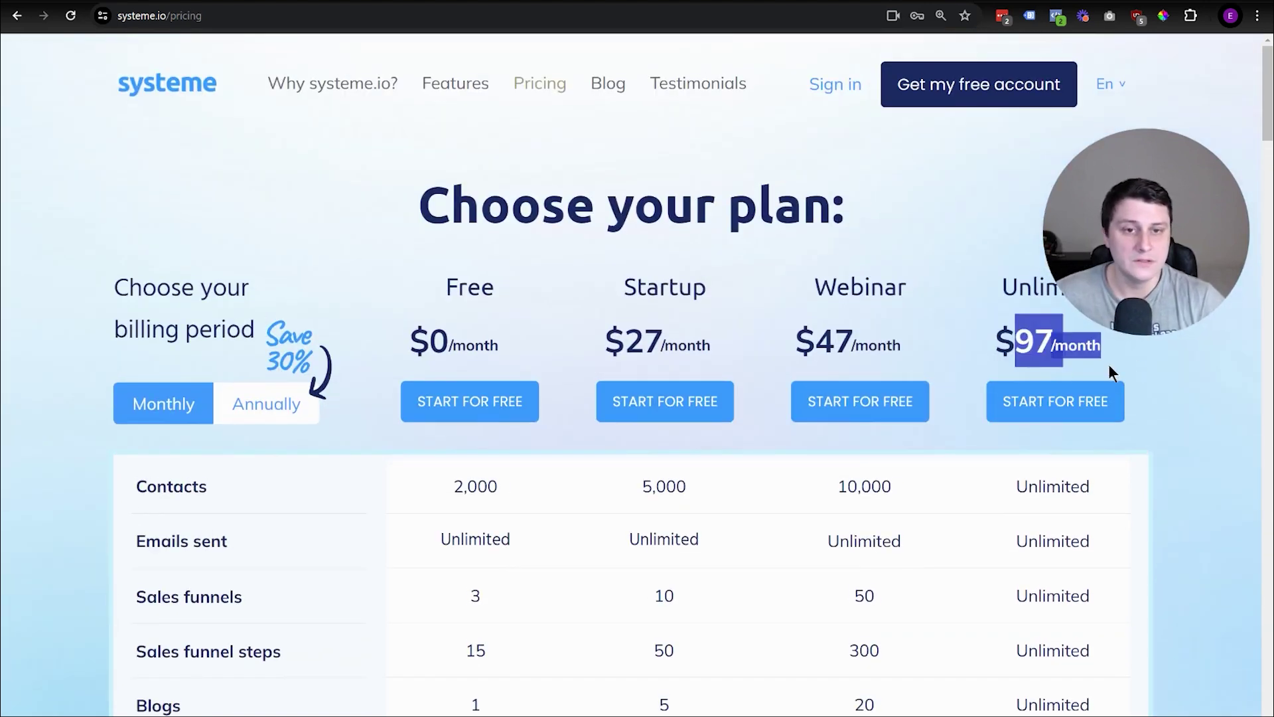
scroll(1112, 508, "down", 7)
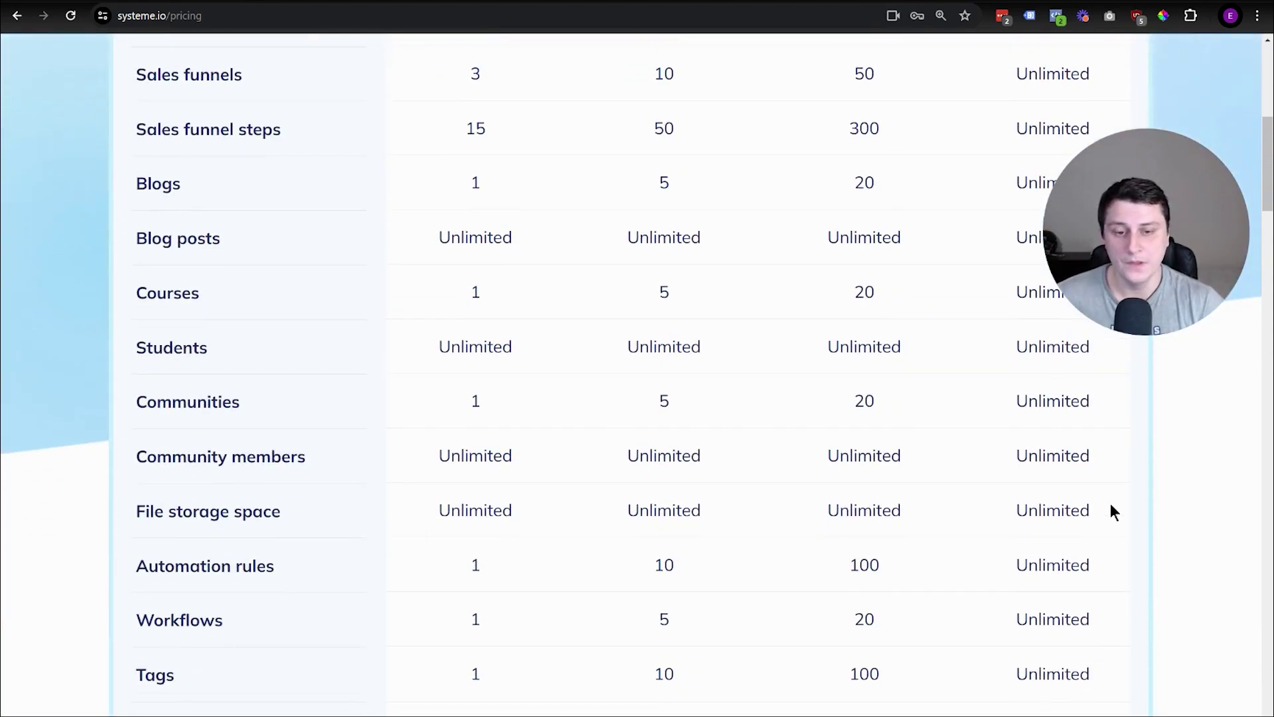
scroll(1110, 505, "down", 6)
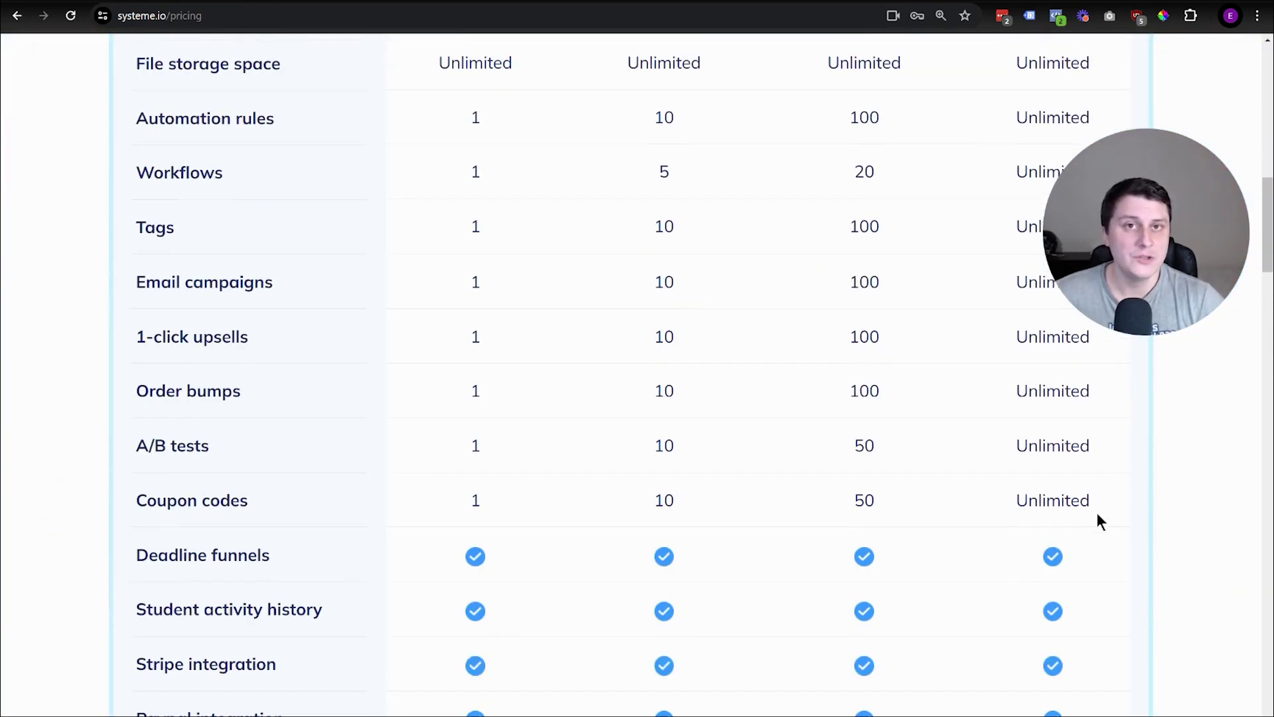
scroll(1096, 515, "up", 15)
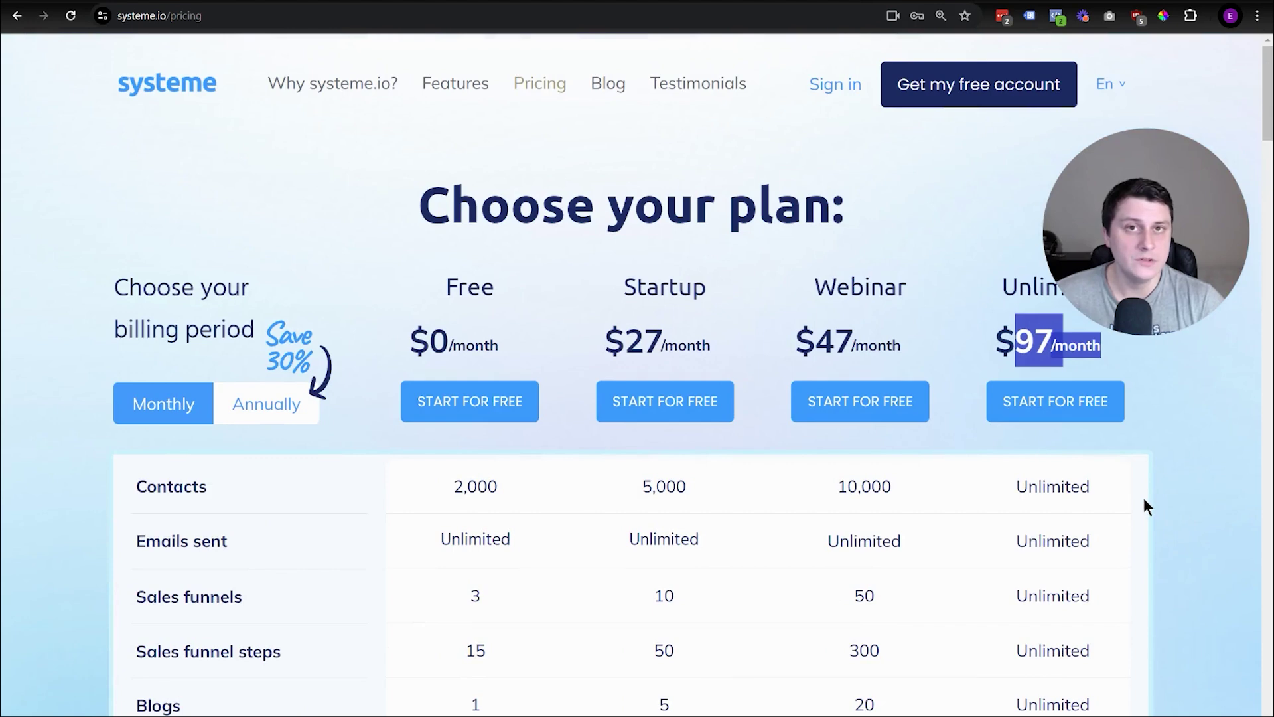
left_click(1154, 492)
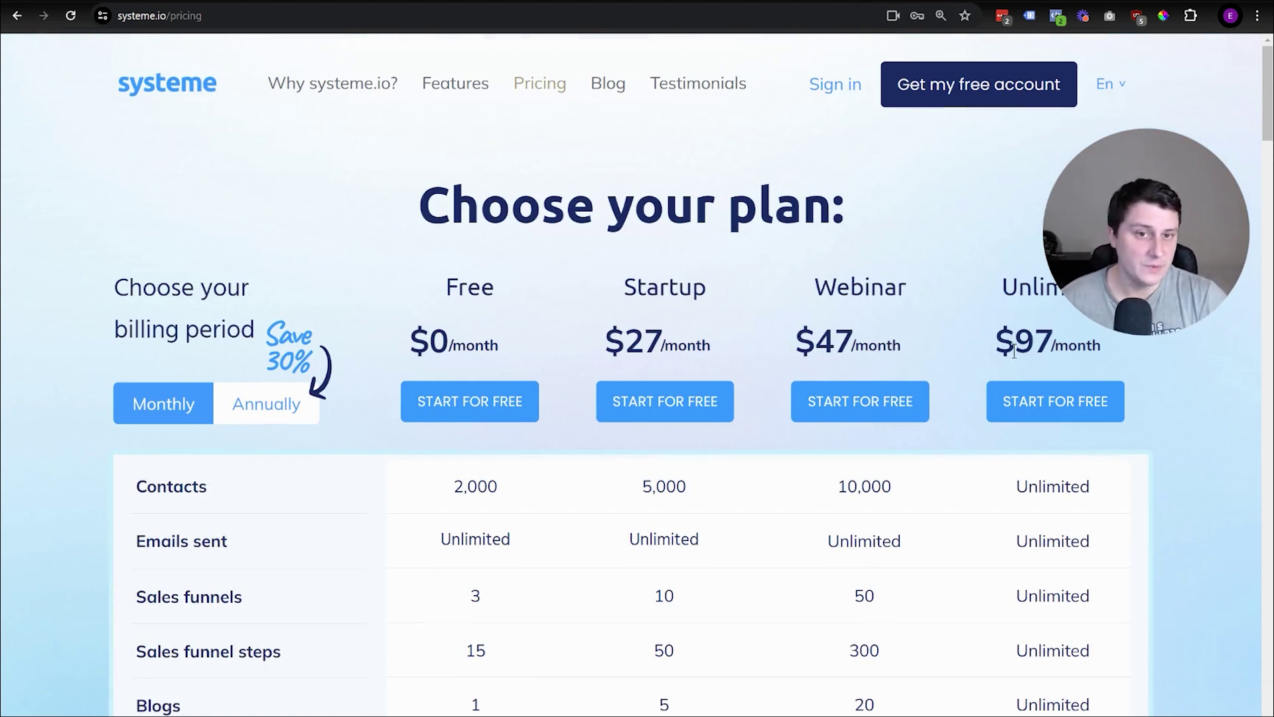
left_click_drag(1013, 352, 1101, 352)
left_click(1125, 390)
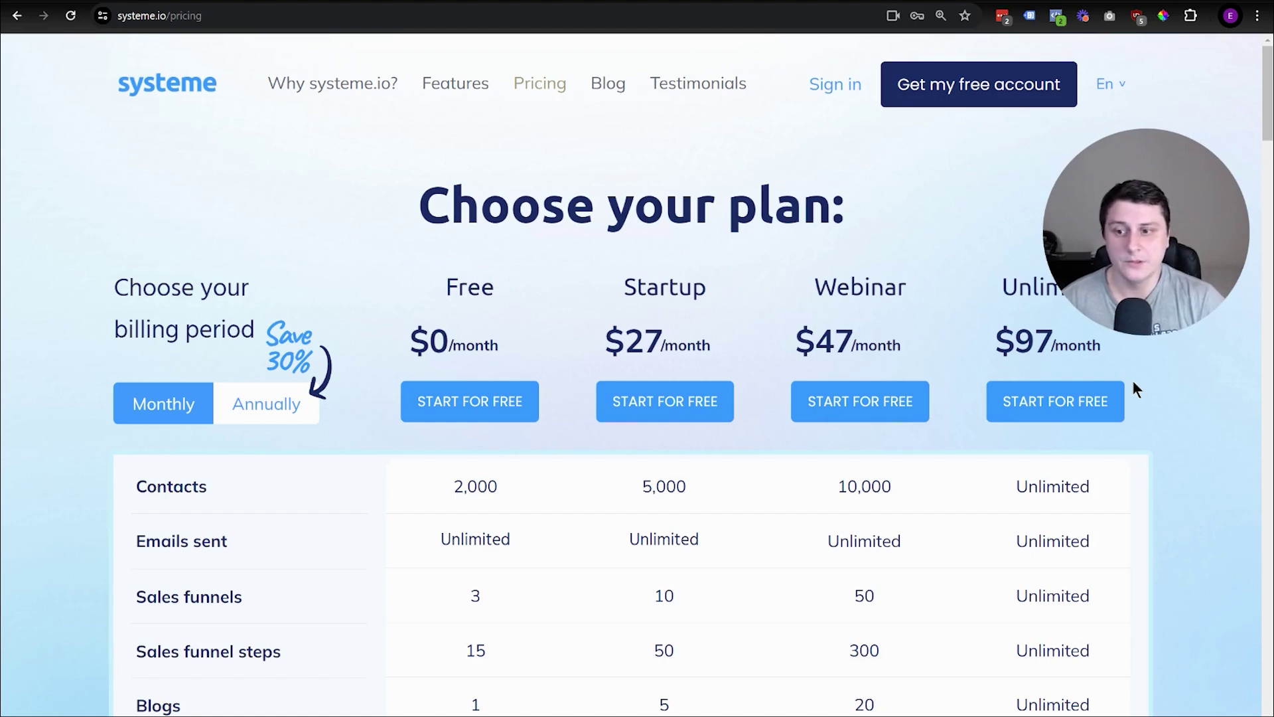
left_click_drag(432, 285, 538, 320)
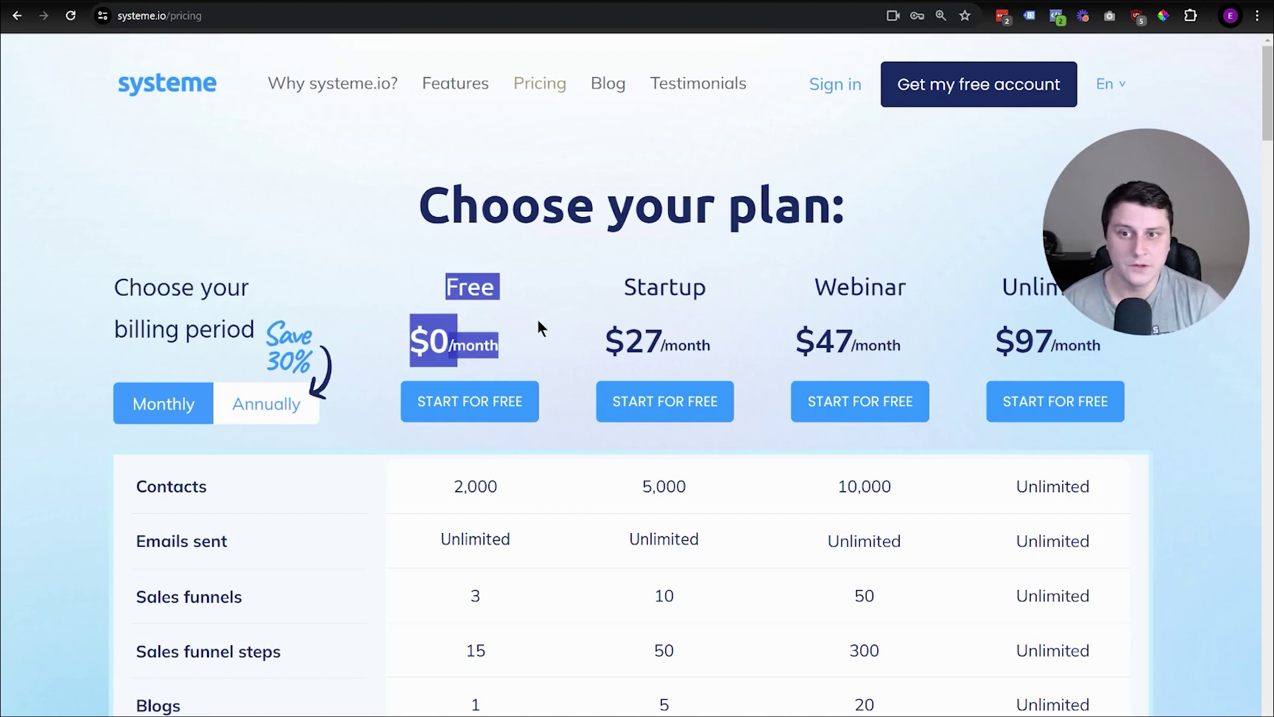
left_click(537, 320)
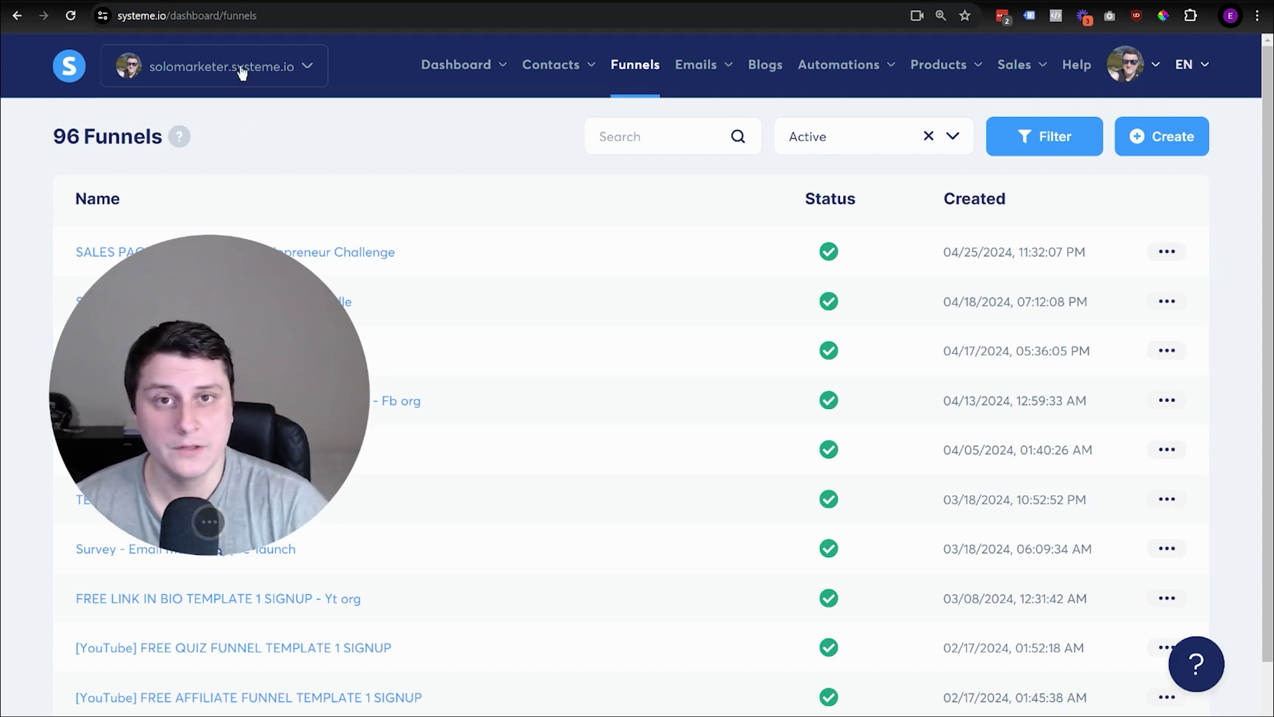
Open the Launch it! course from the Courses list and view its Step 1 lecture
mouse_move(938, 83)
left_click(917, 199)
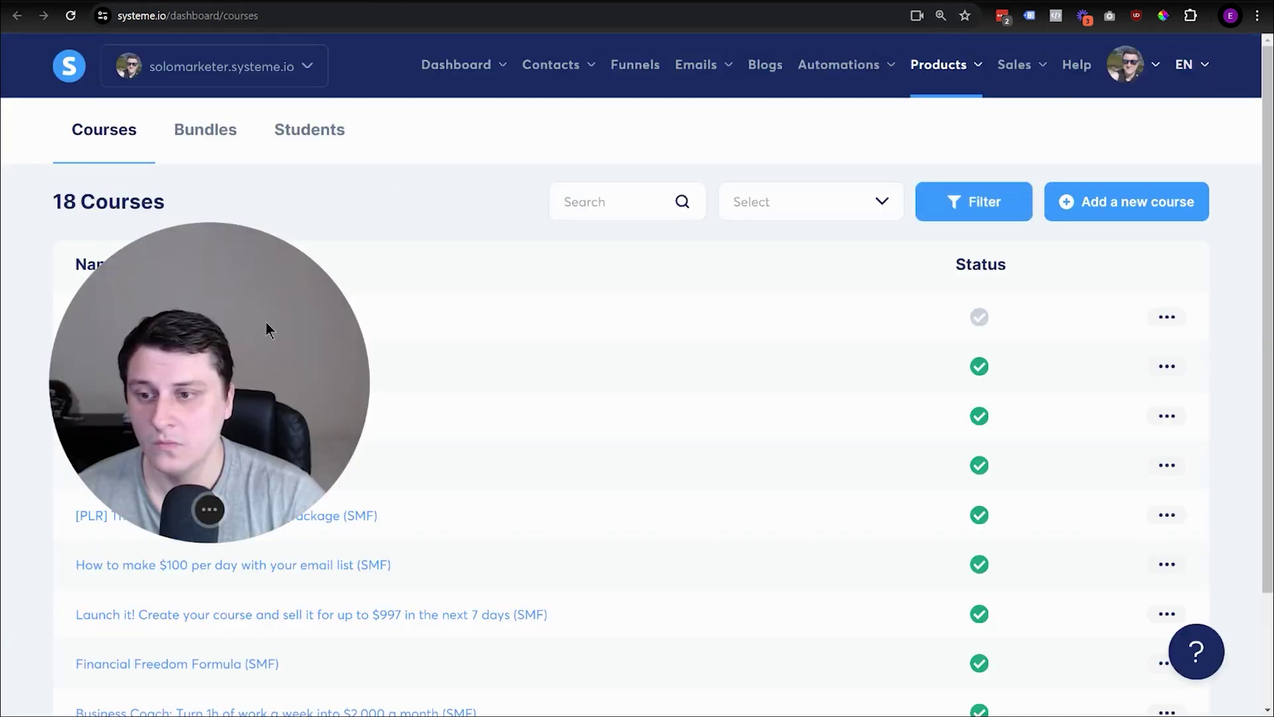
left_click(421, 618)
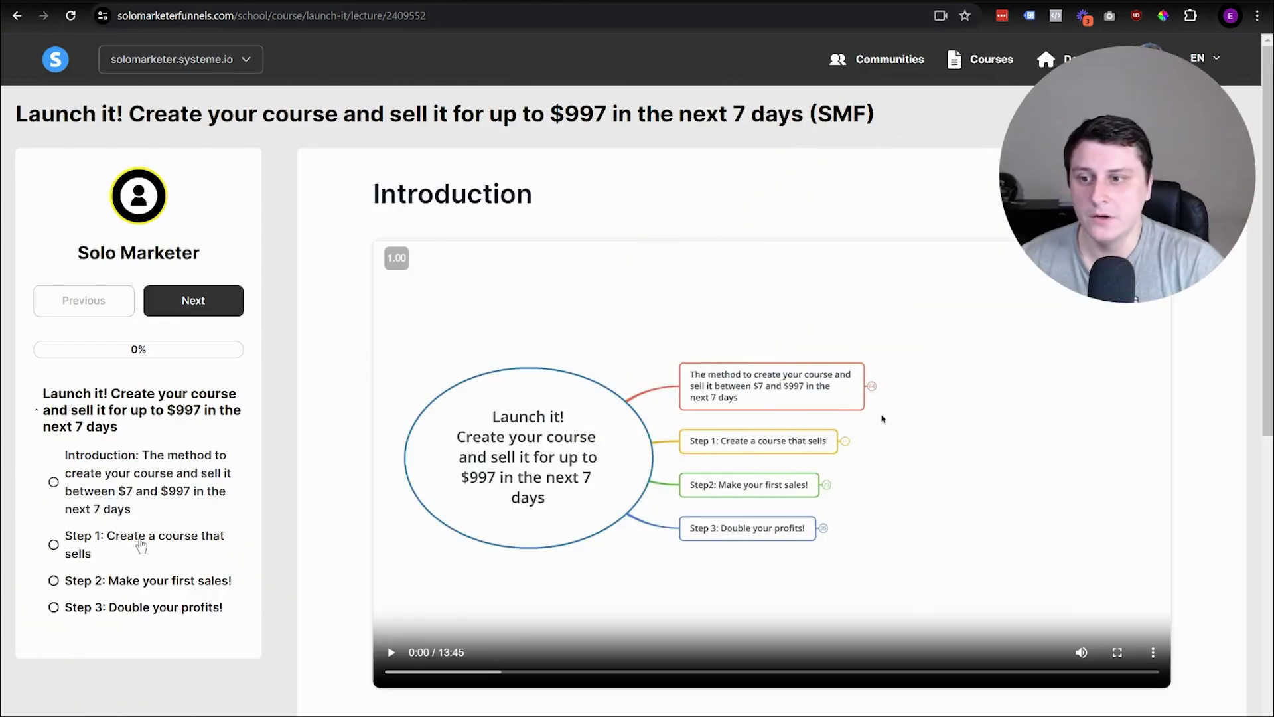
left_click(141, 545)
View the Step 2 and Step 3 lectures of the Launch it! course
left_click(136, 580)
left_click(133, 605)
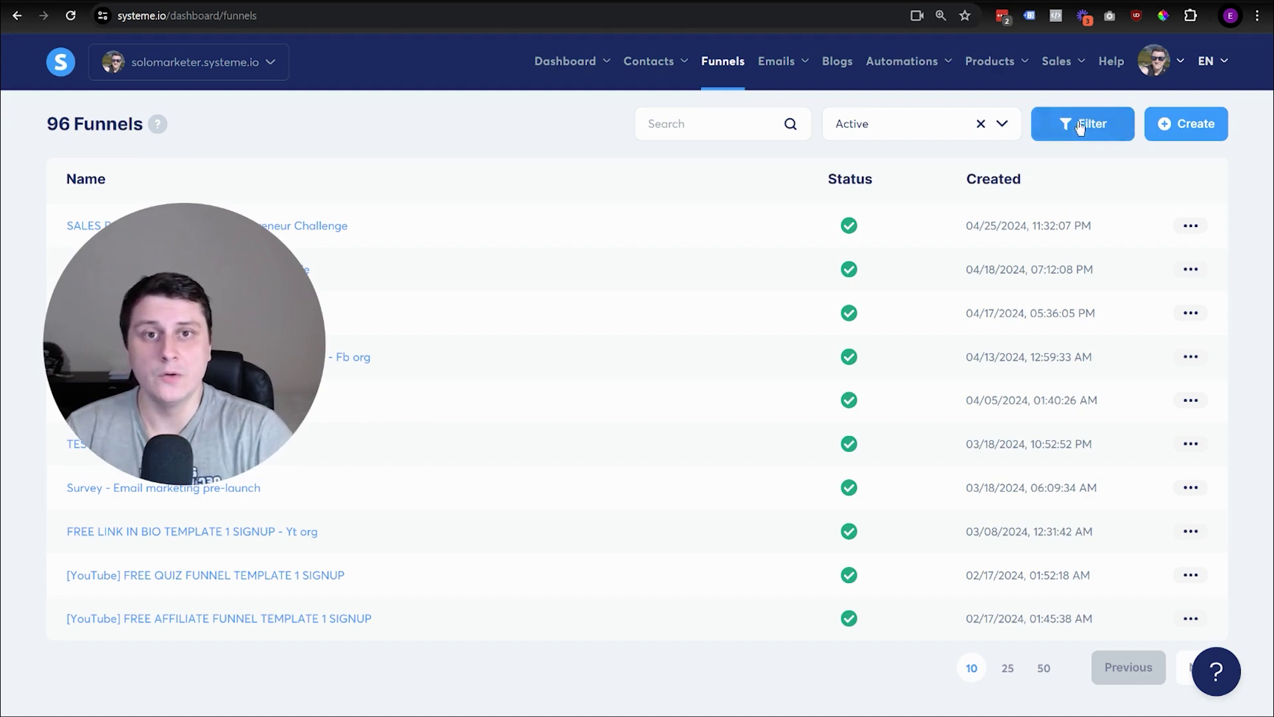
Go to a funnel's live opt-in page offering the free video on making your first $1,000 online
mouse_move(990, 61)
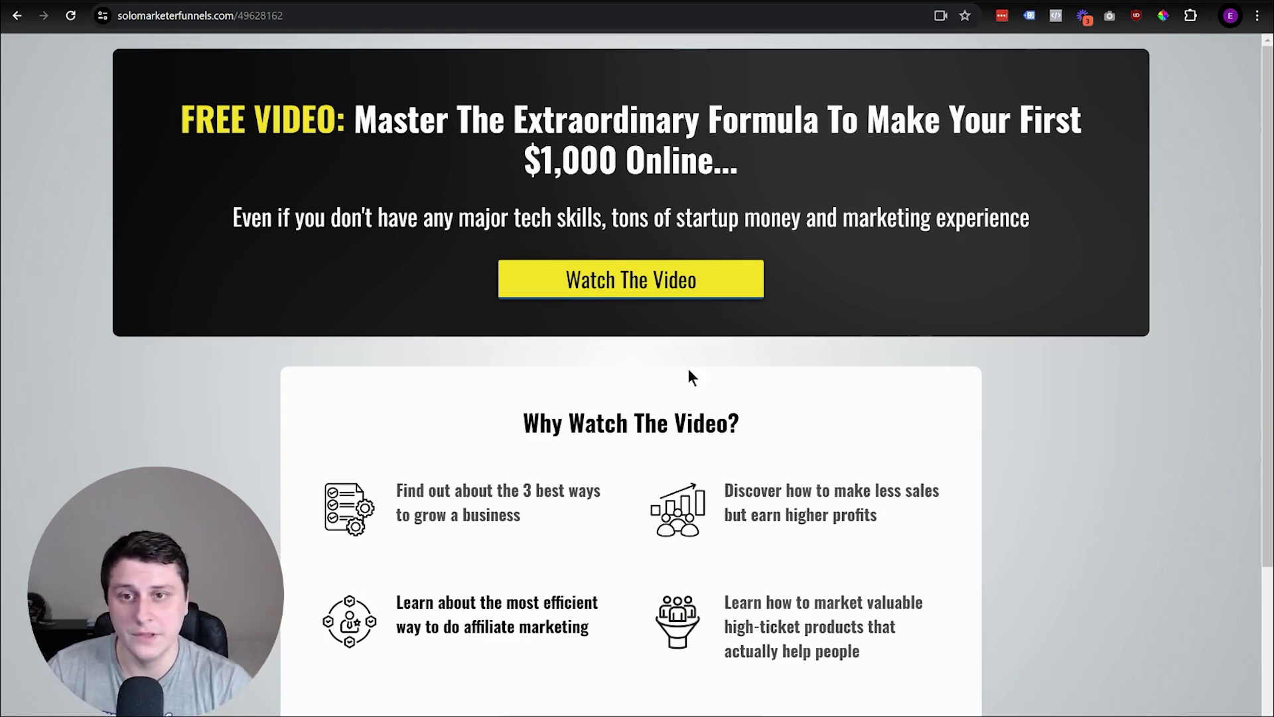
Open the free video sign-up form on the funnel page, then close the popup
scroll(522, 489, "down", 2)
scroll(521, 489, "up", 2)
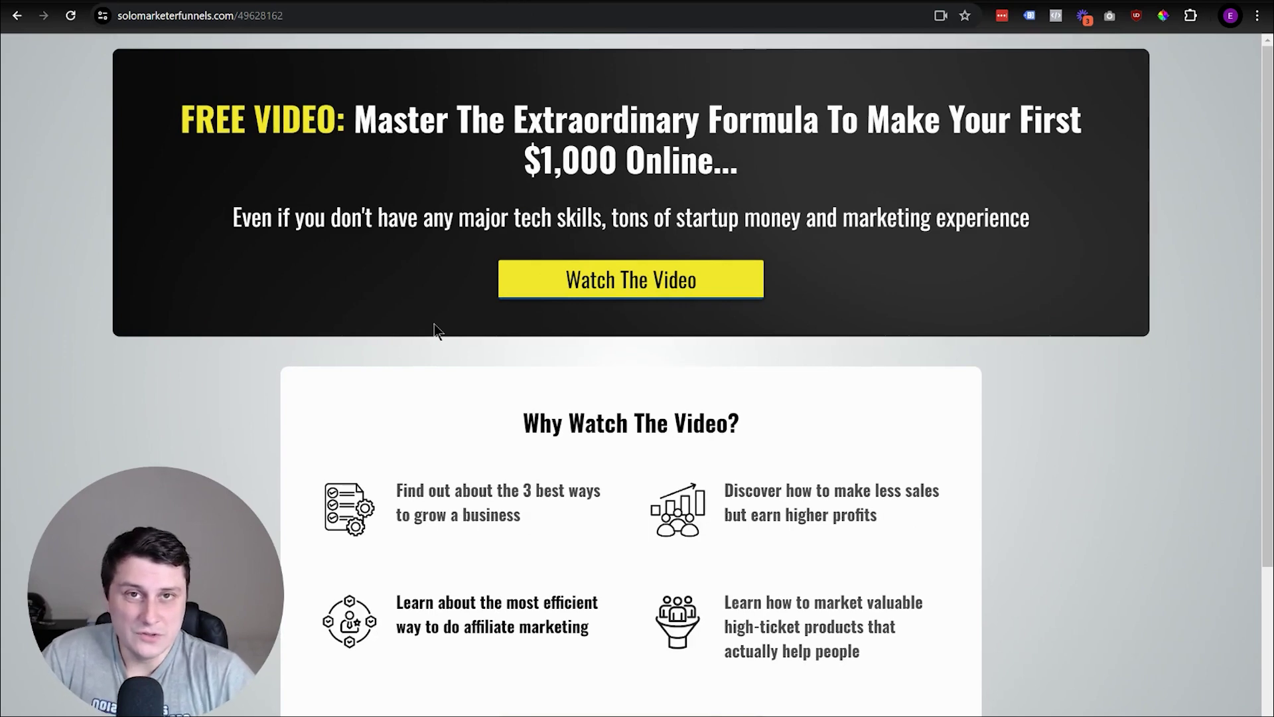
left_click(602, 275)
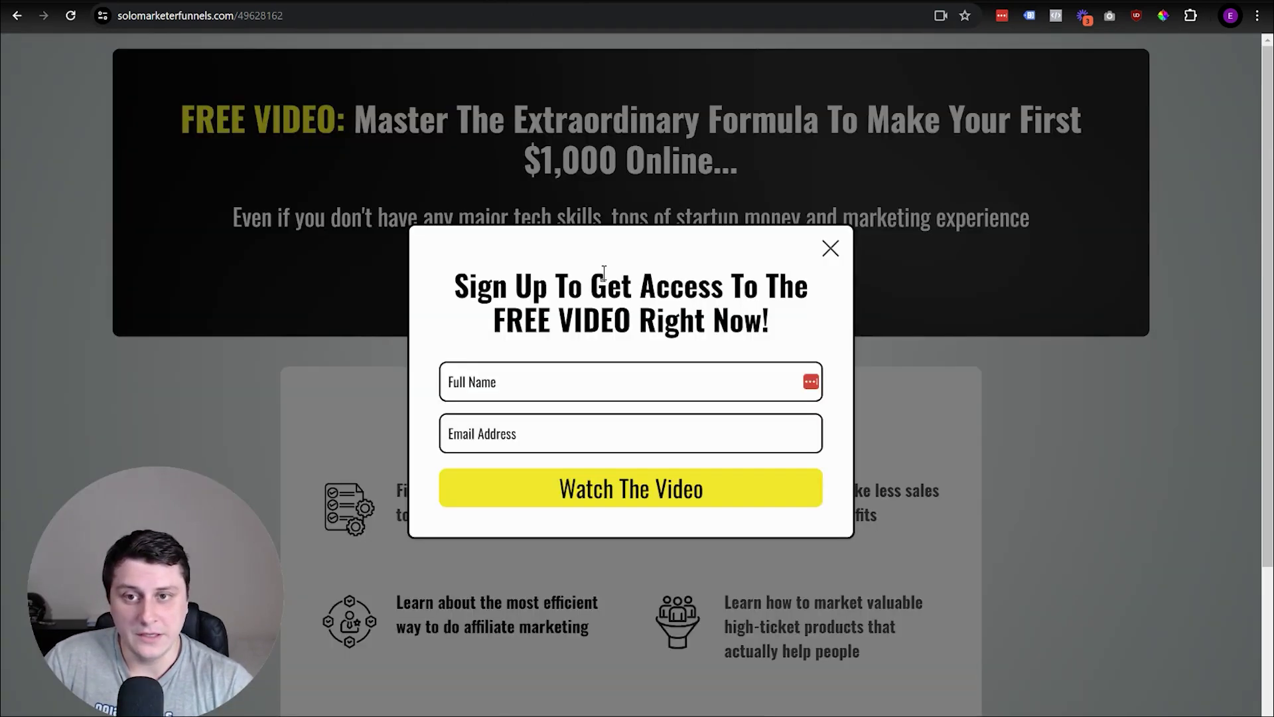
left_click(835, 261)
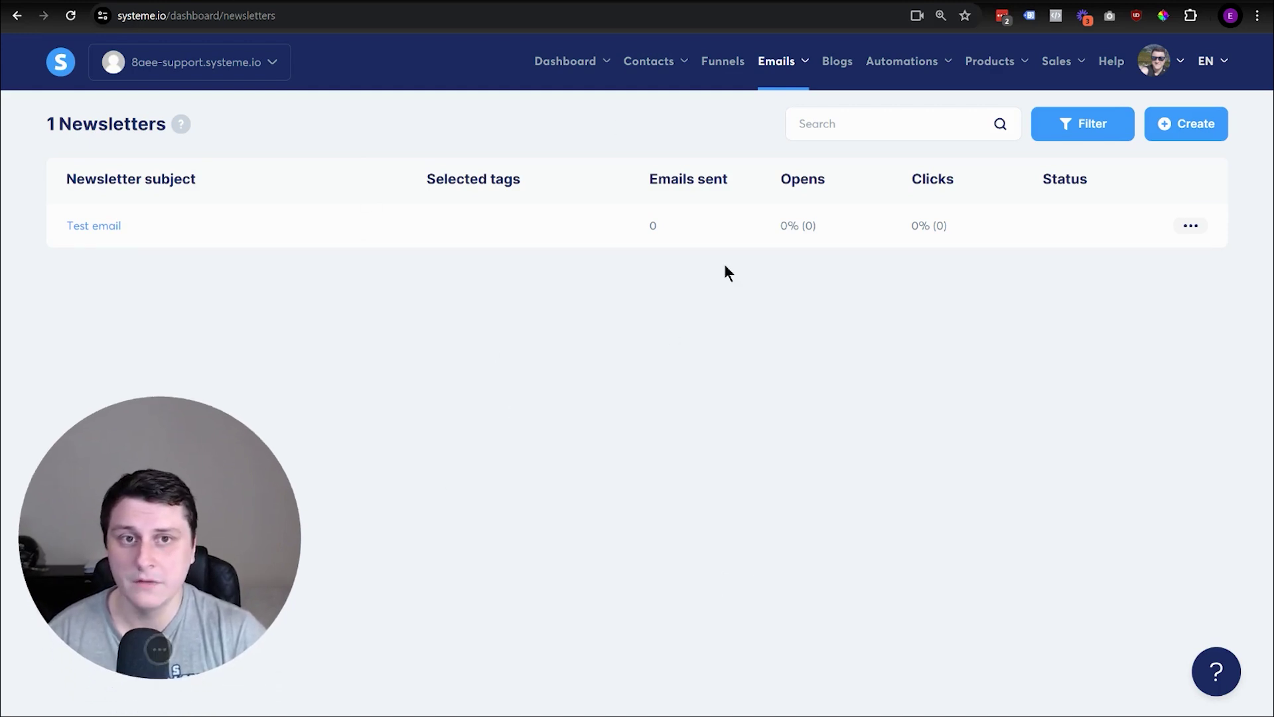
mouse_move(776, 67)
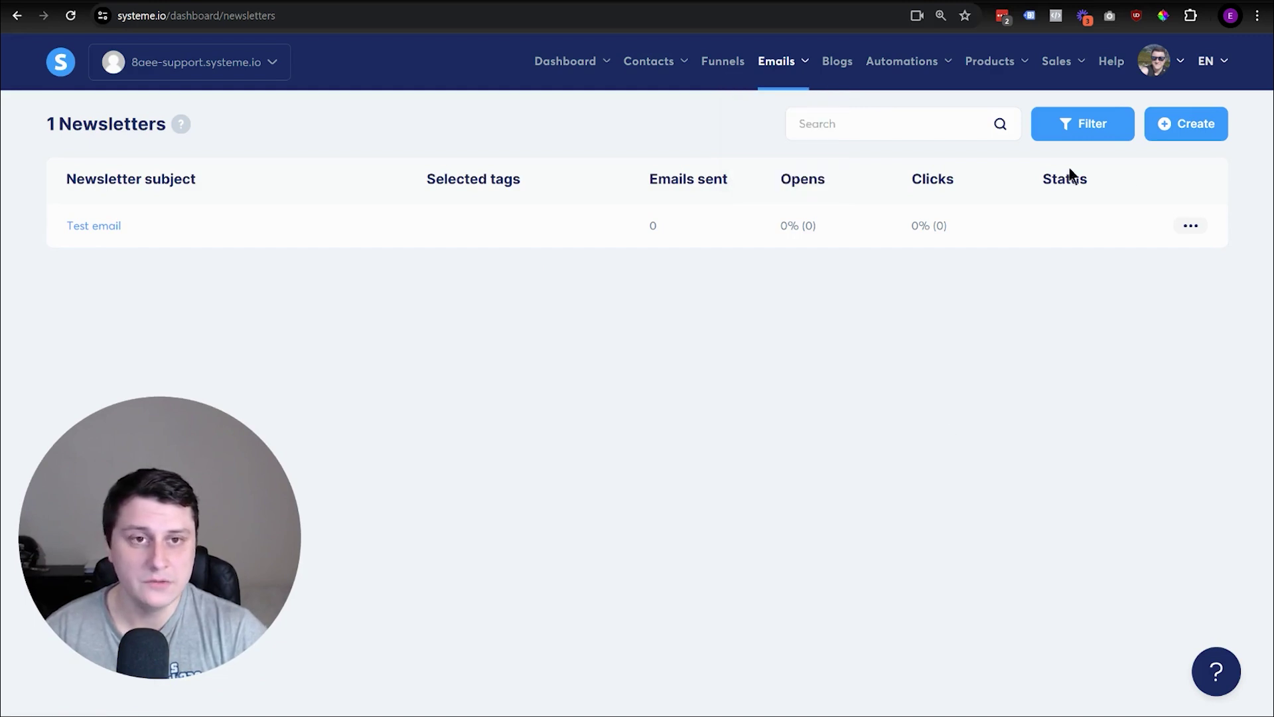
left_click(1181, 129)
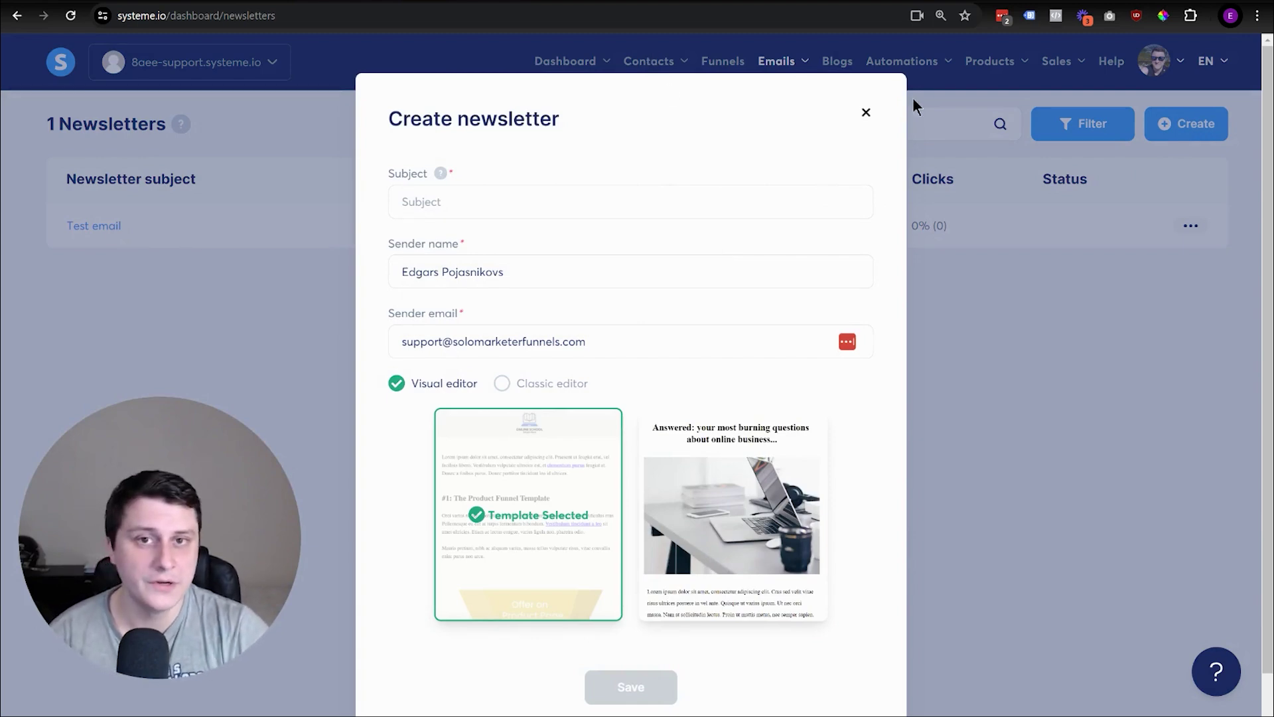
left_click(865, 114)
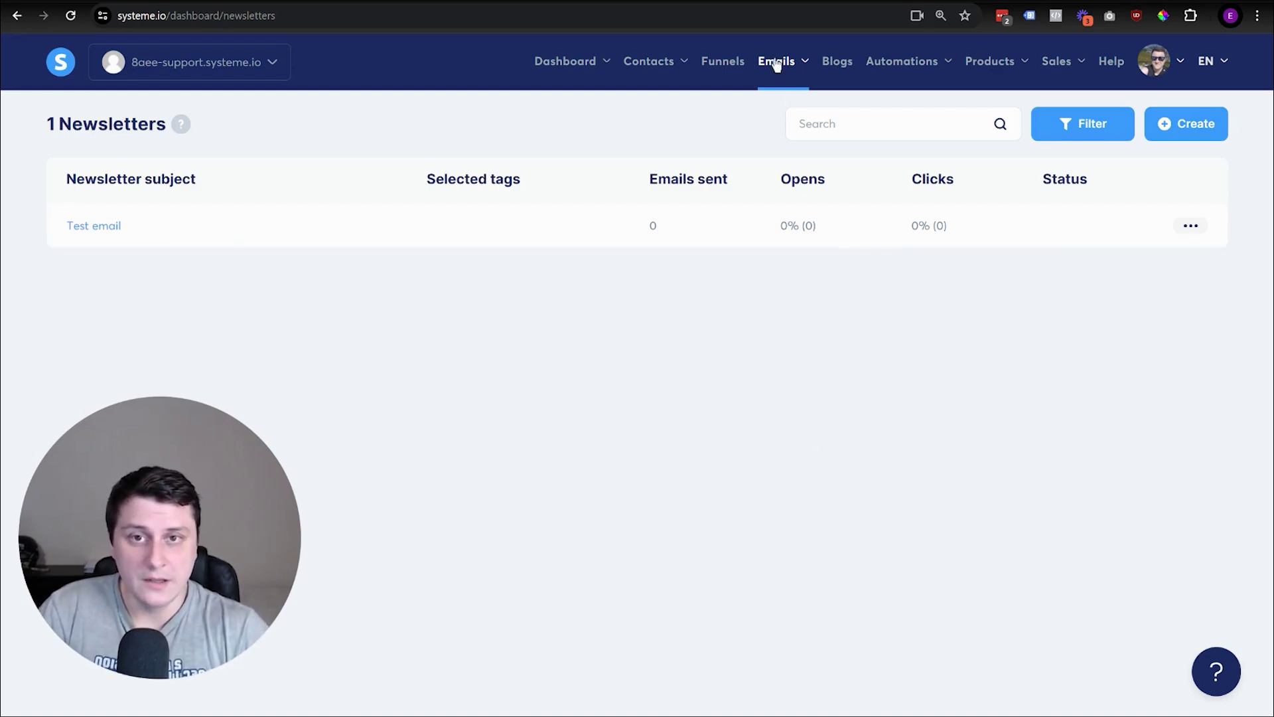
Open the Sample lead magnet email campaign from Campaigns and highlight its name
mouse_move(775, 62)
left_click(808, 135)
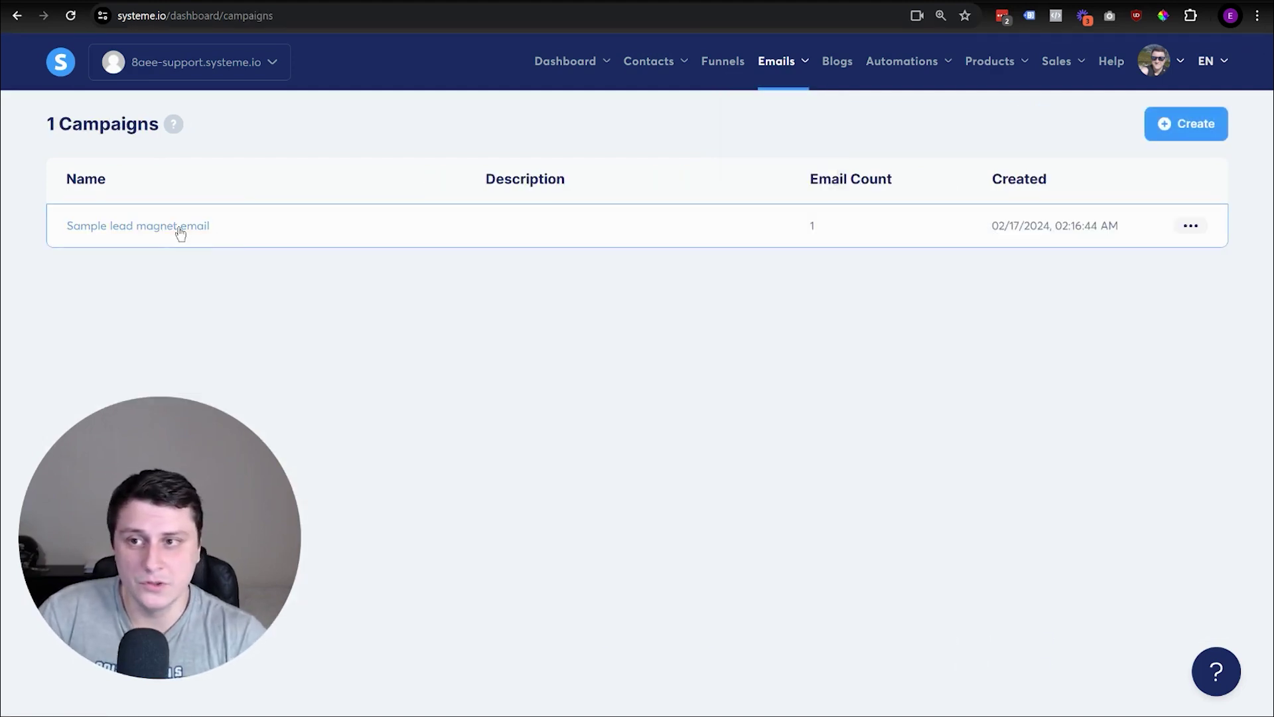
left_click(200, 225)
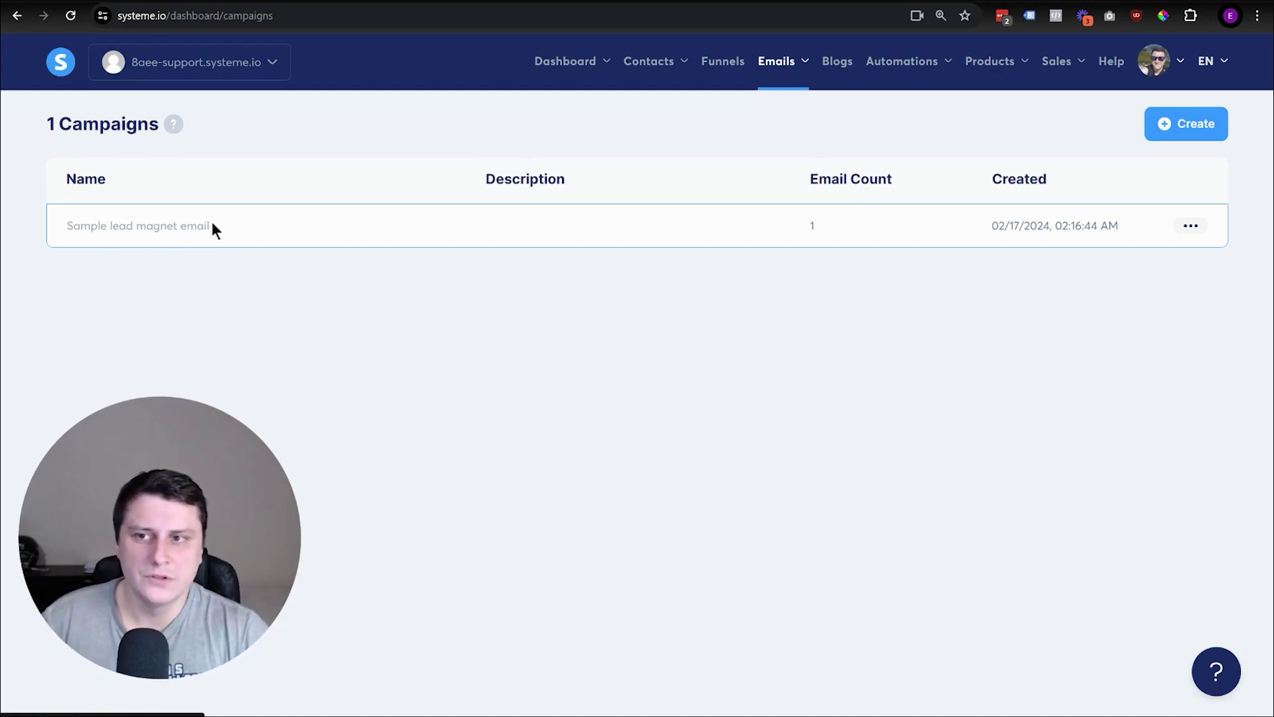
left_click_drag(269, 228, 65, 226)
left_click(353, 393)
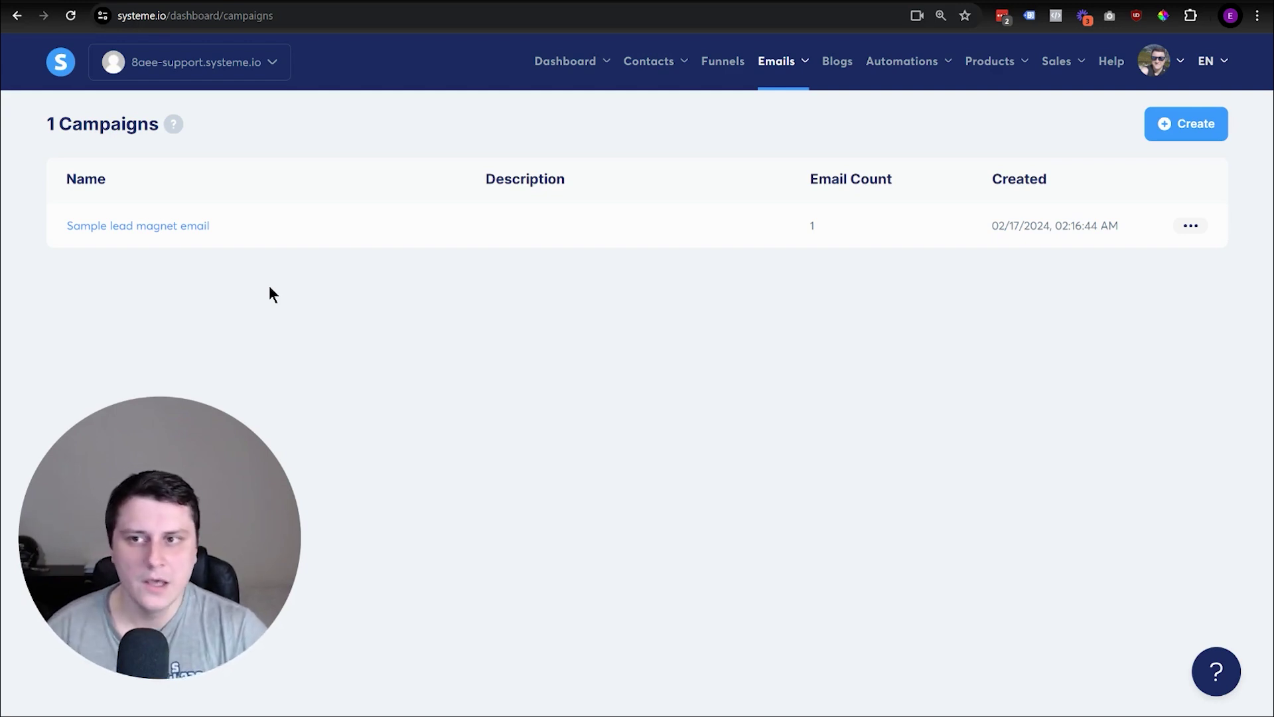
left_click_drag(238, 226, 99, 226)
left_click(297, 346)
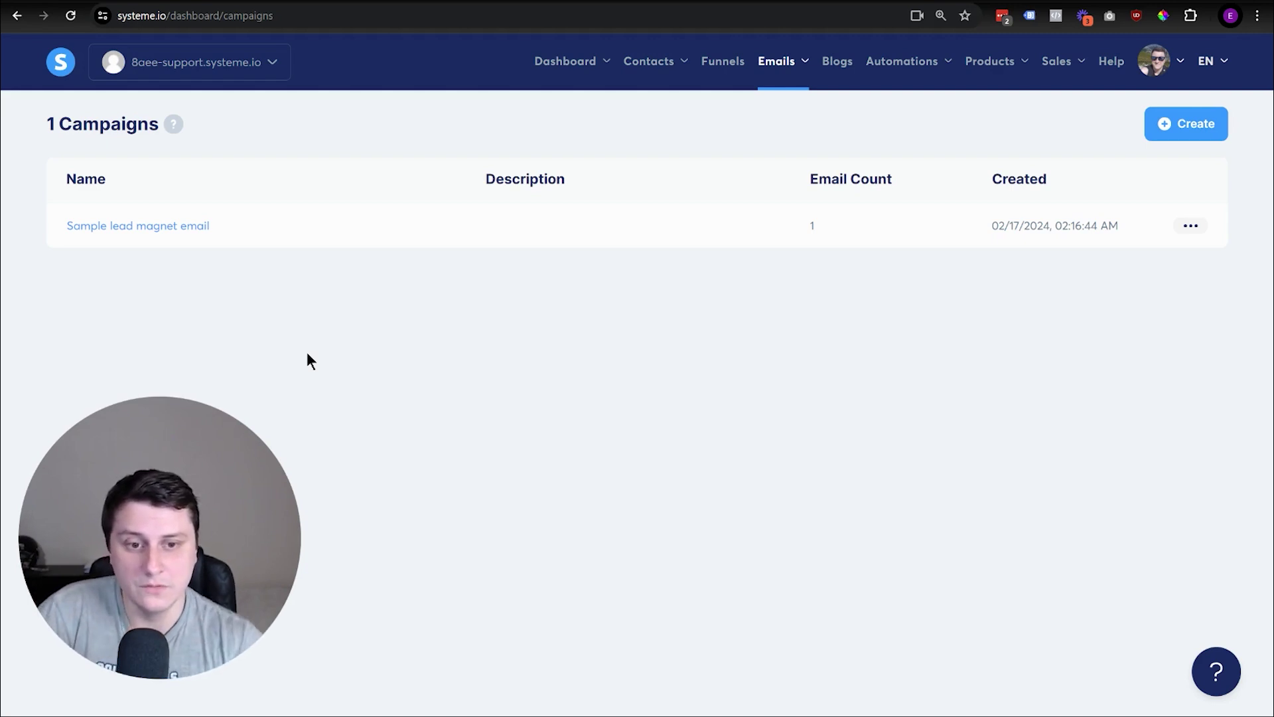
left_click_drag(263, 234, 66, 226)
left_click(264, 309)
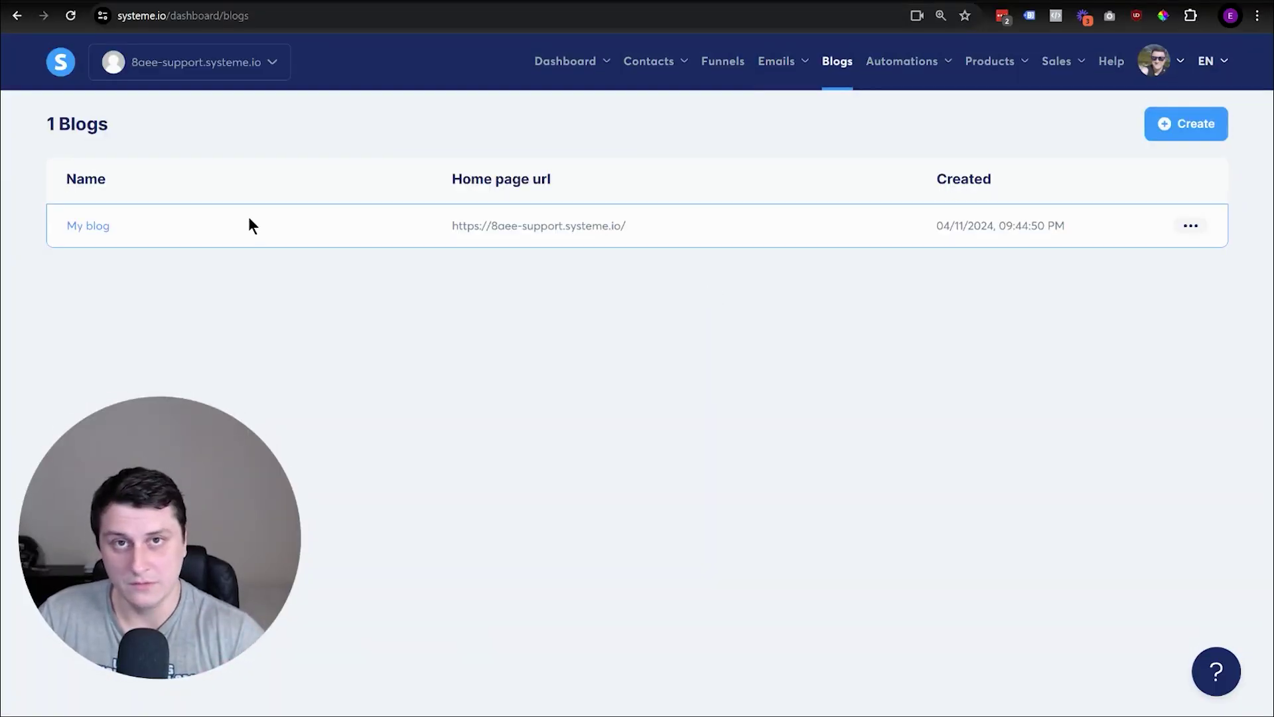
Browse My blog's pages, then return to its posts
left_click(95, 226)
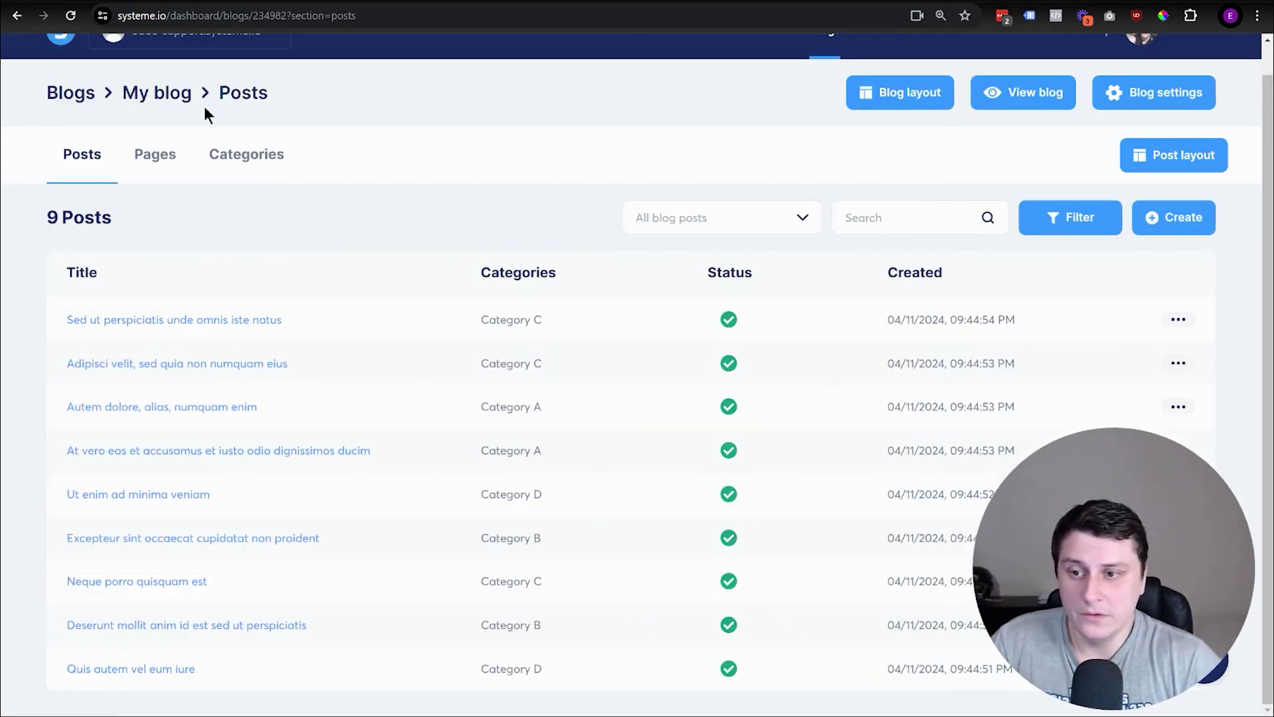
left_click(160, 159)
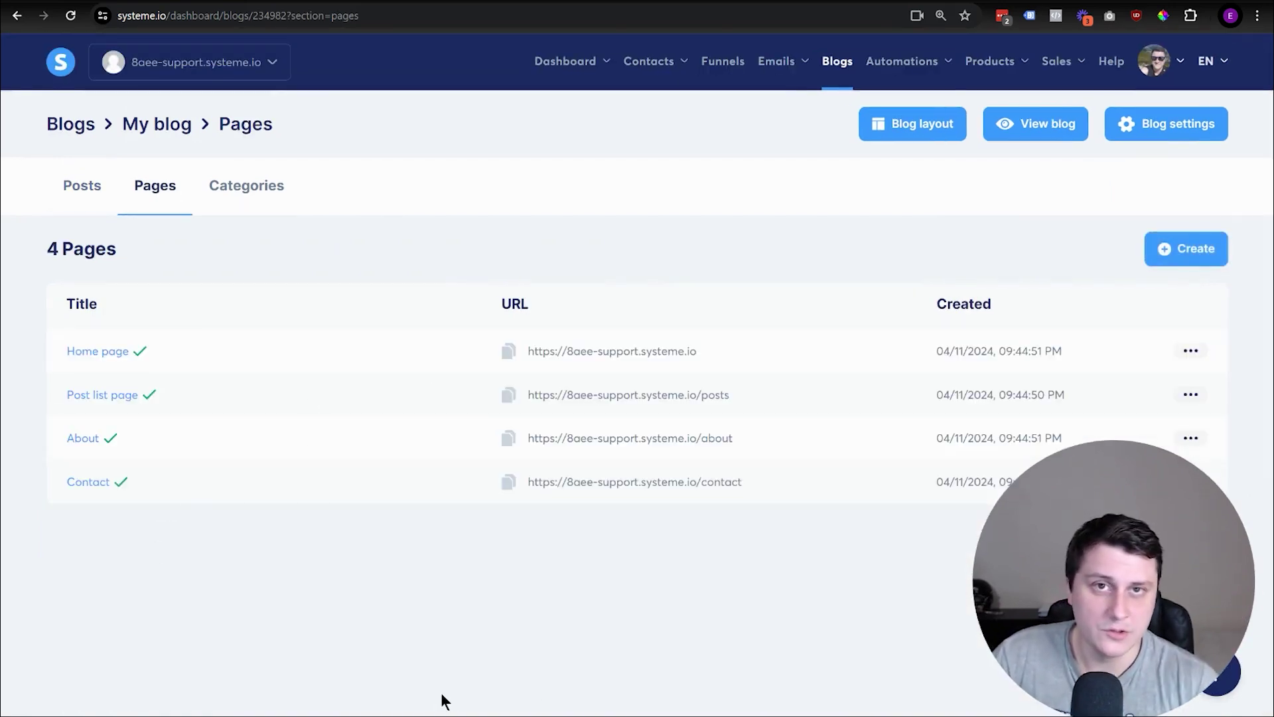
left_click(109, 203)
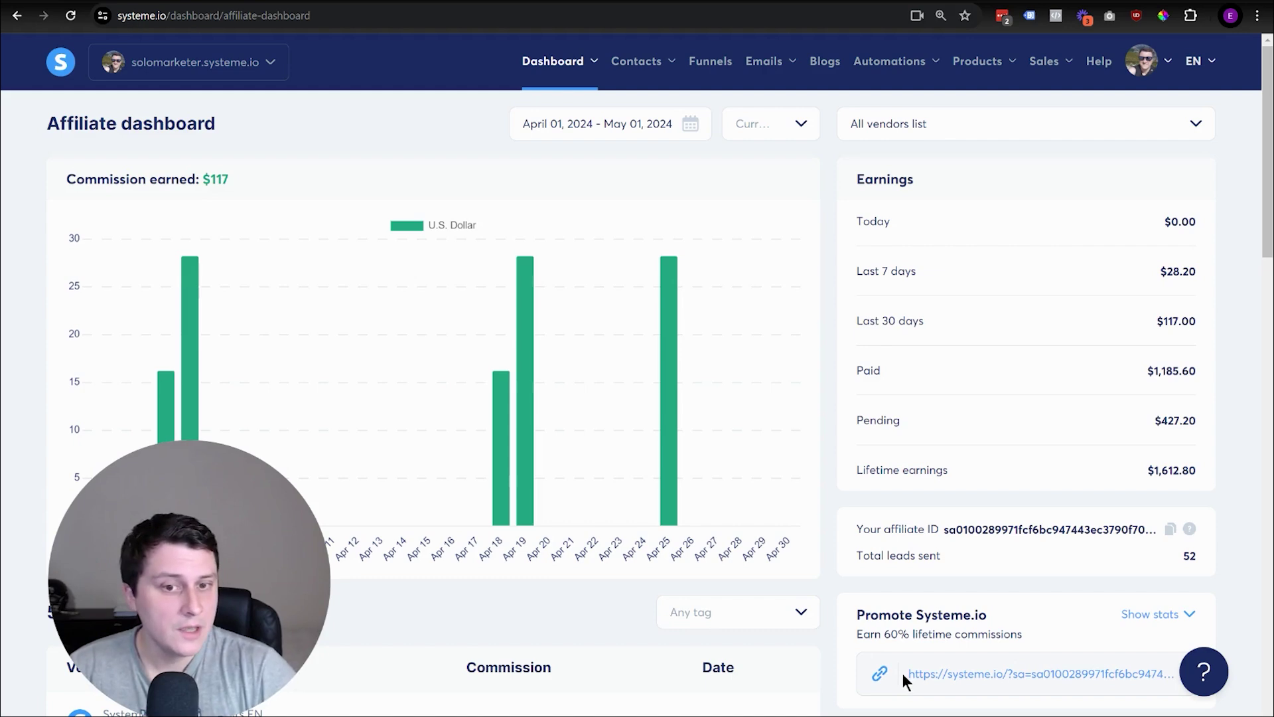
Select the Promote Systeme.io affiliate link, then only its ?sa= tracking part
left_click_drag(903, 674, 1149, 680)
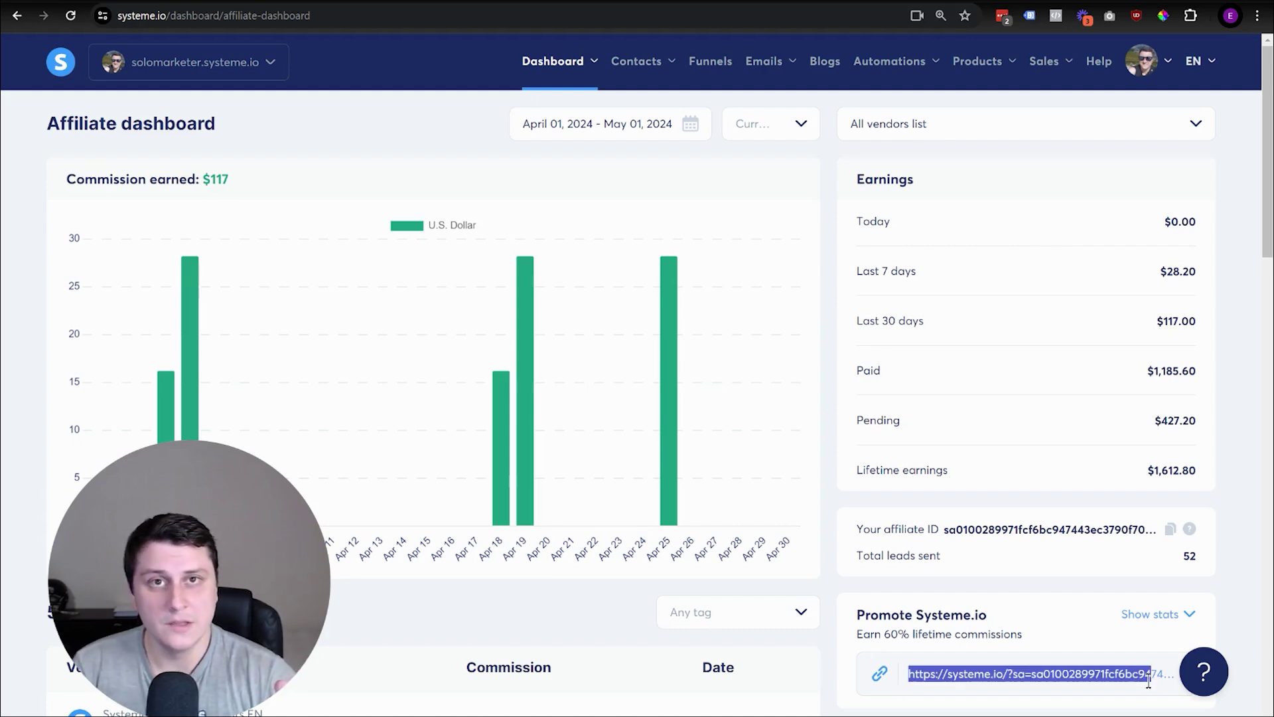
left_click(1149, 680)
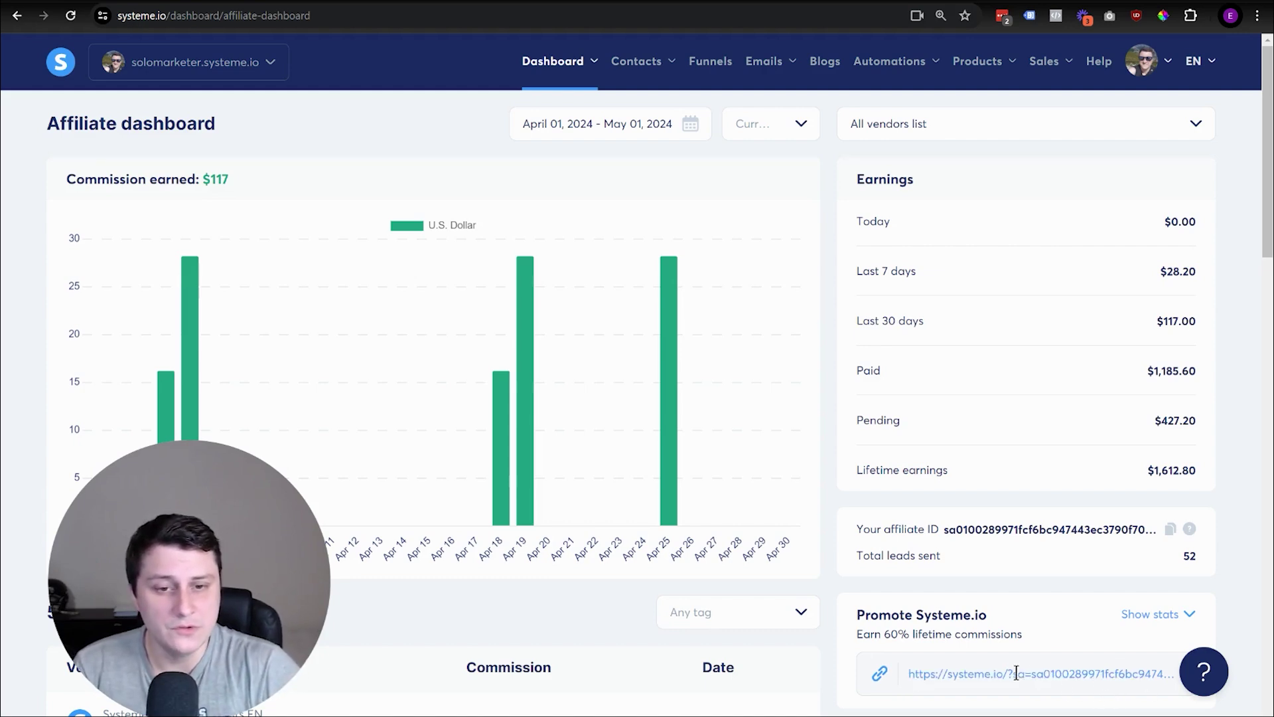
left_click_drag(1007, 673, 1179, 687)
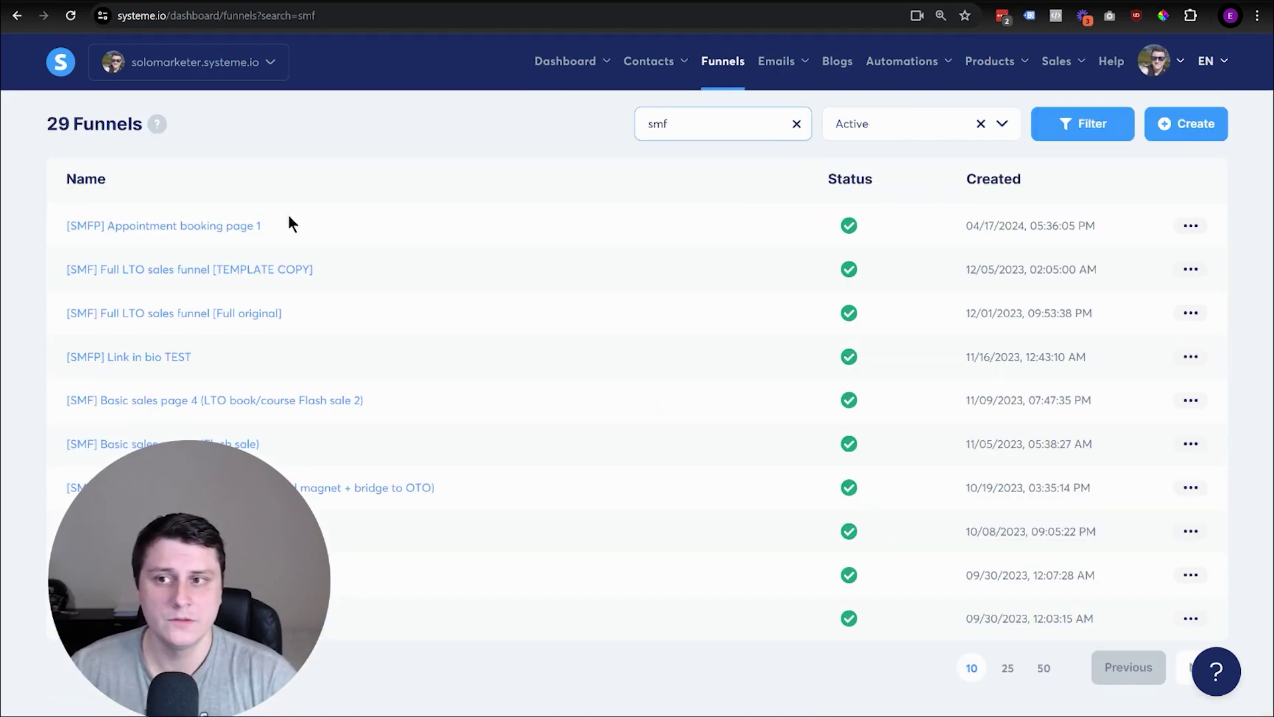
View the first funnel's share link from its actions menu, then close the share dialog
left_click(1190, 225)
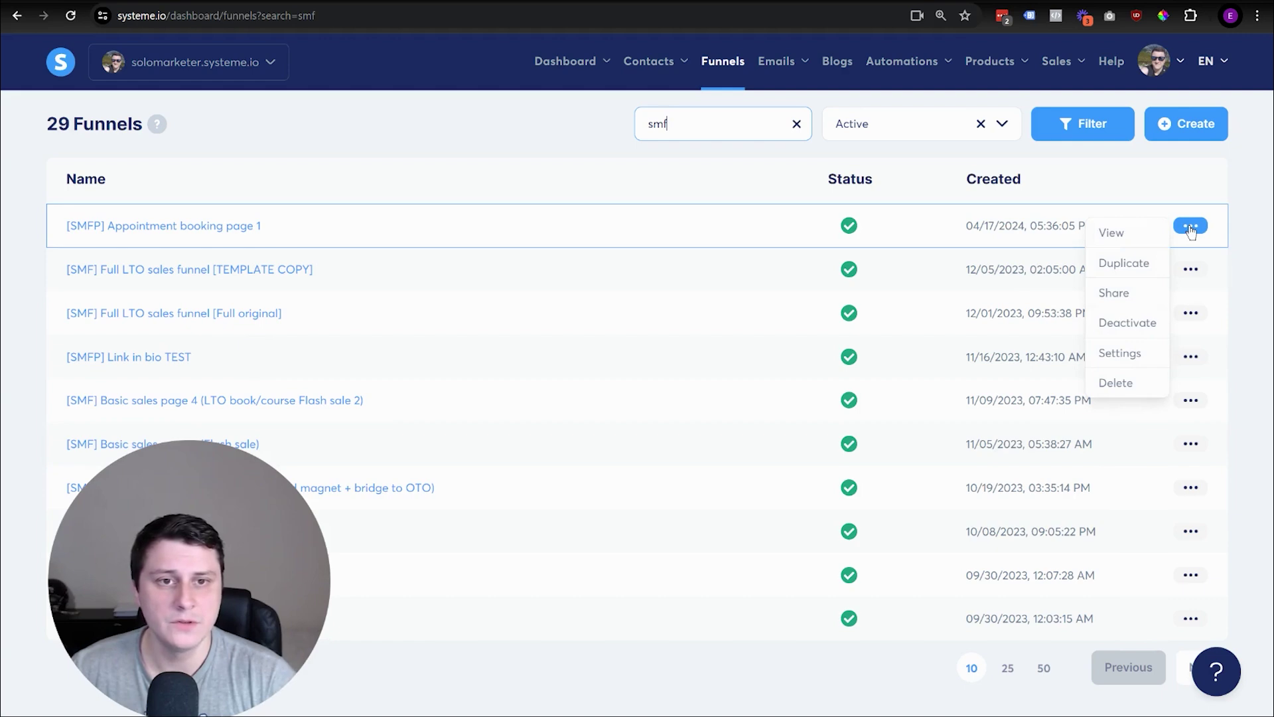
left_click(1140, 292)
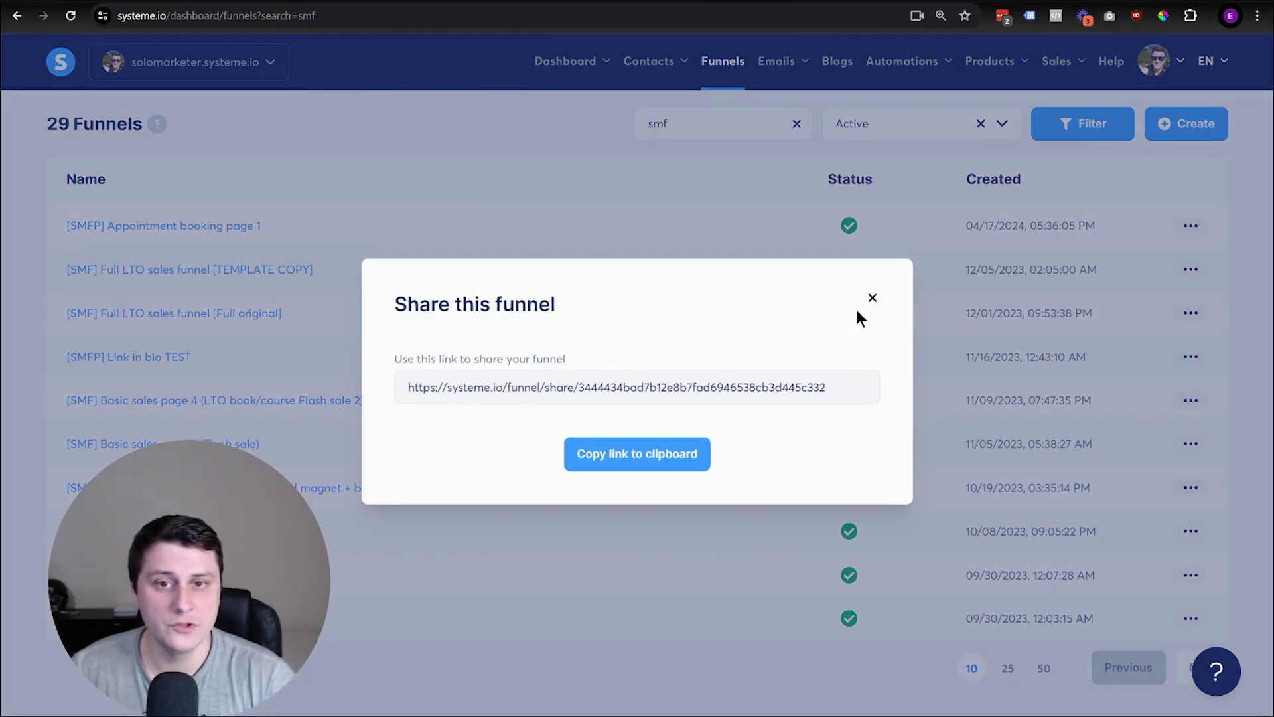
left_click(872, 299)
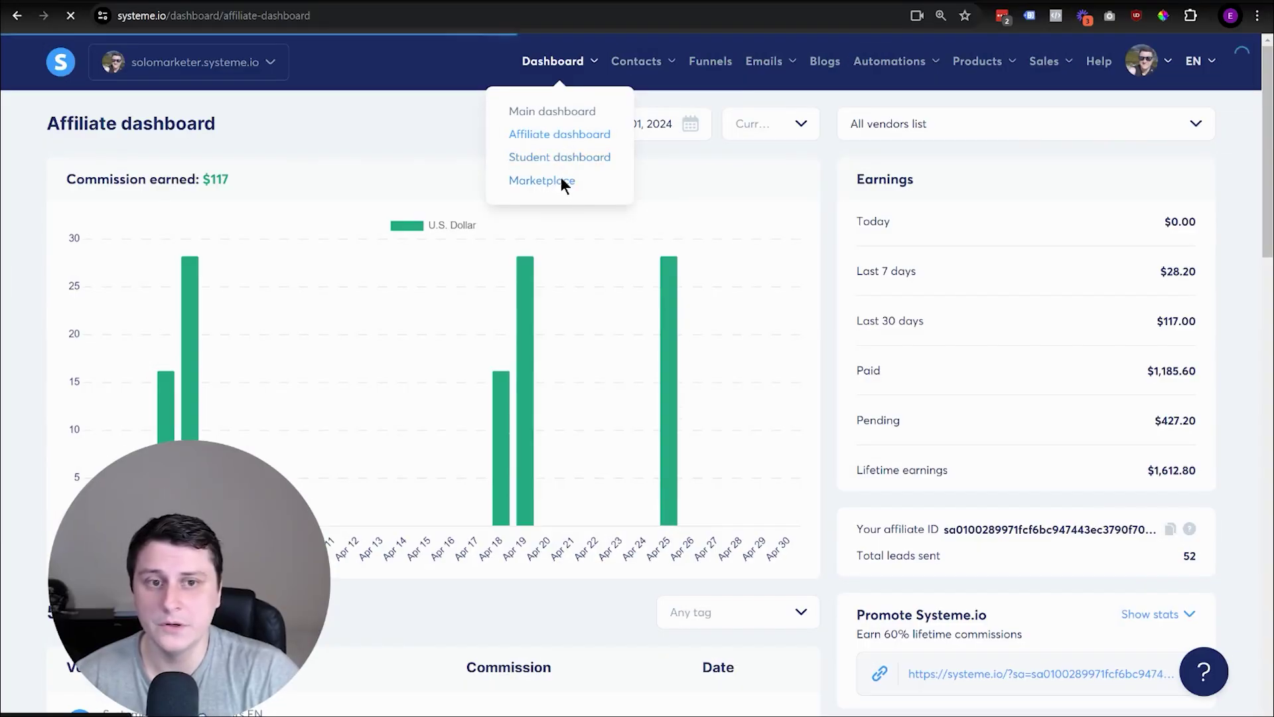
Open the affiliate marketplace and switch from offers to the affiliate programs list
left_click(560, 178)
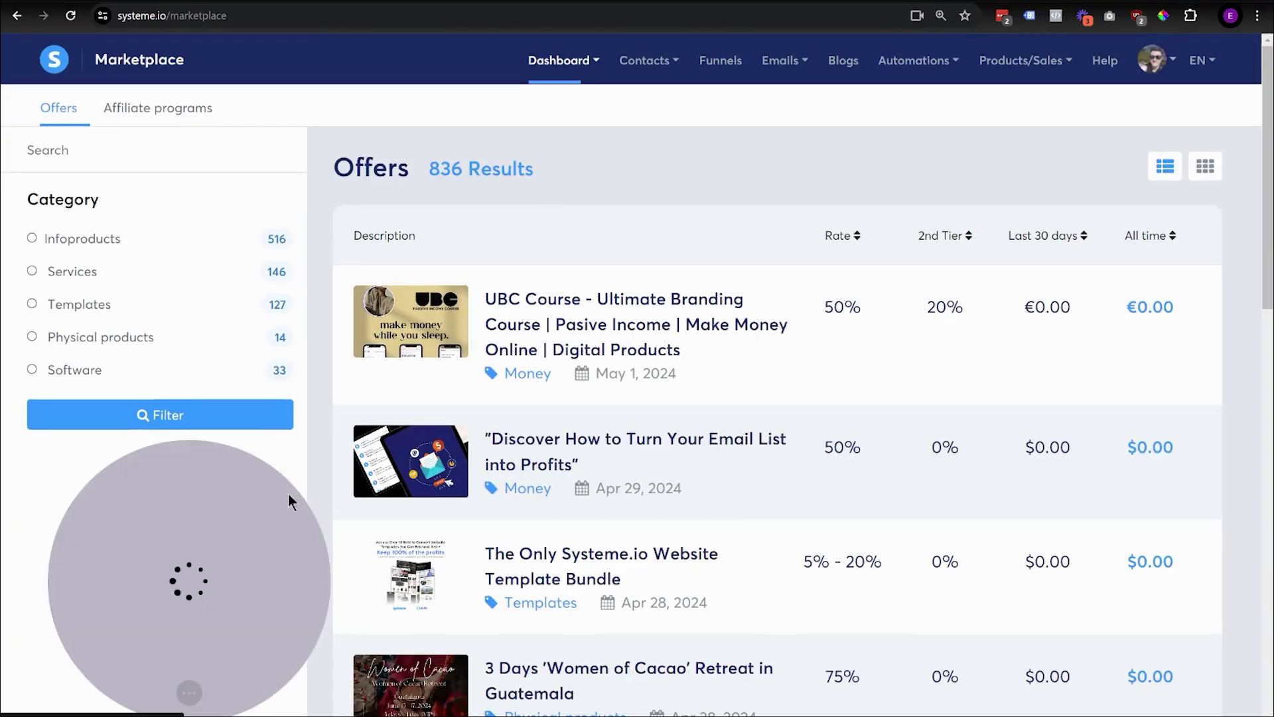
scroll(727, 472, "down", 14)
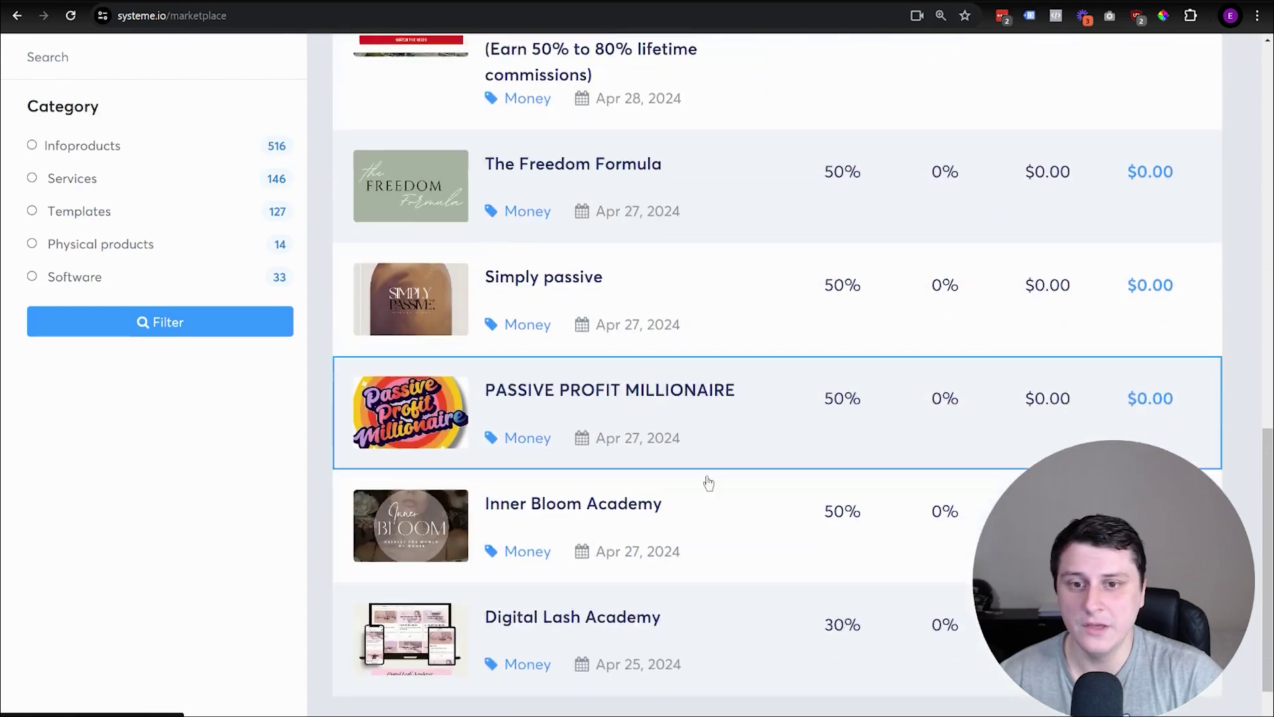
scroll(704, 462, "up", 6)
scroll(704, 462, "up", 8)
left_click(193, 108)
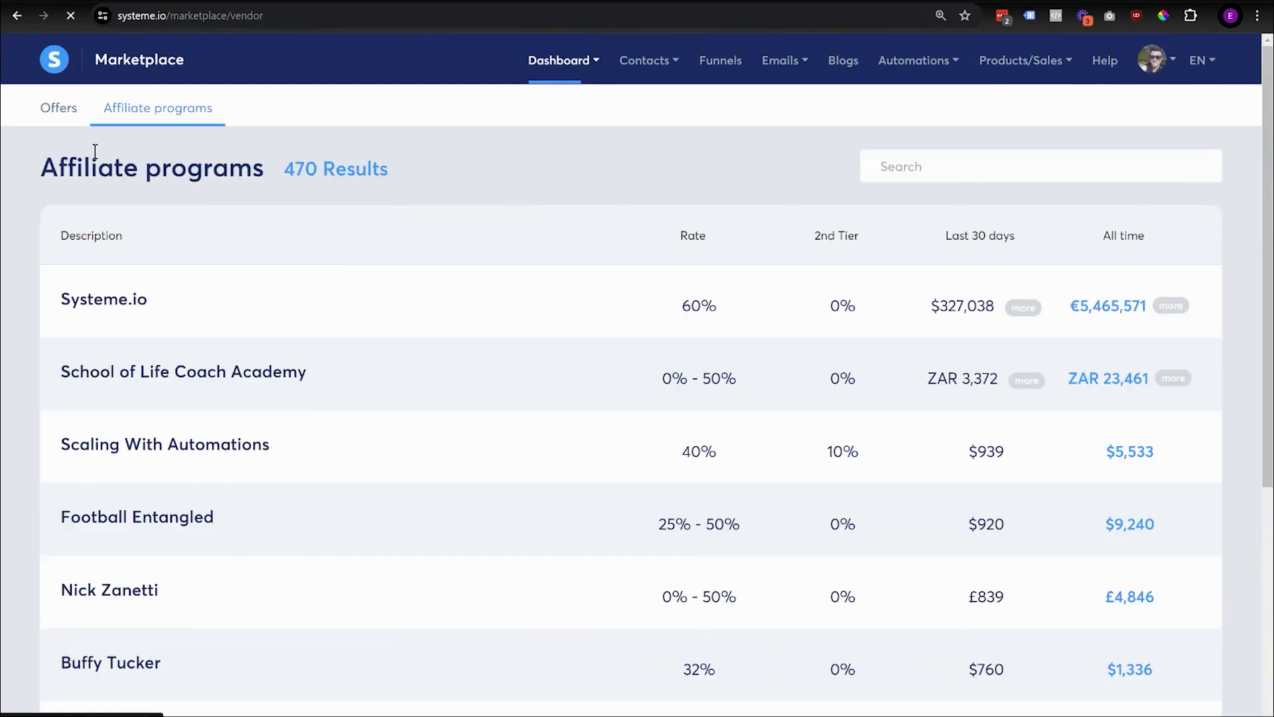
Search affiliate programs for 'solo marketer' and open the Solo Marketer vendor profile
left_click(935, 165)
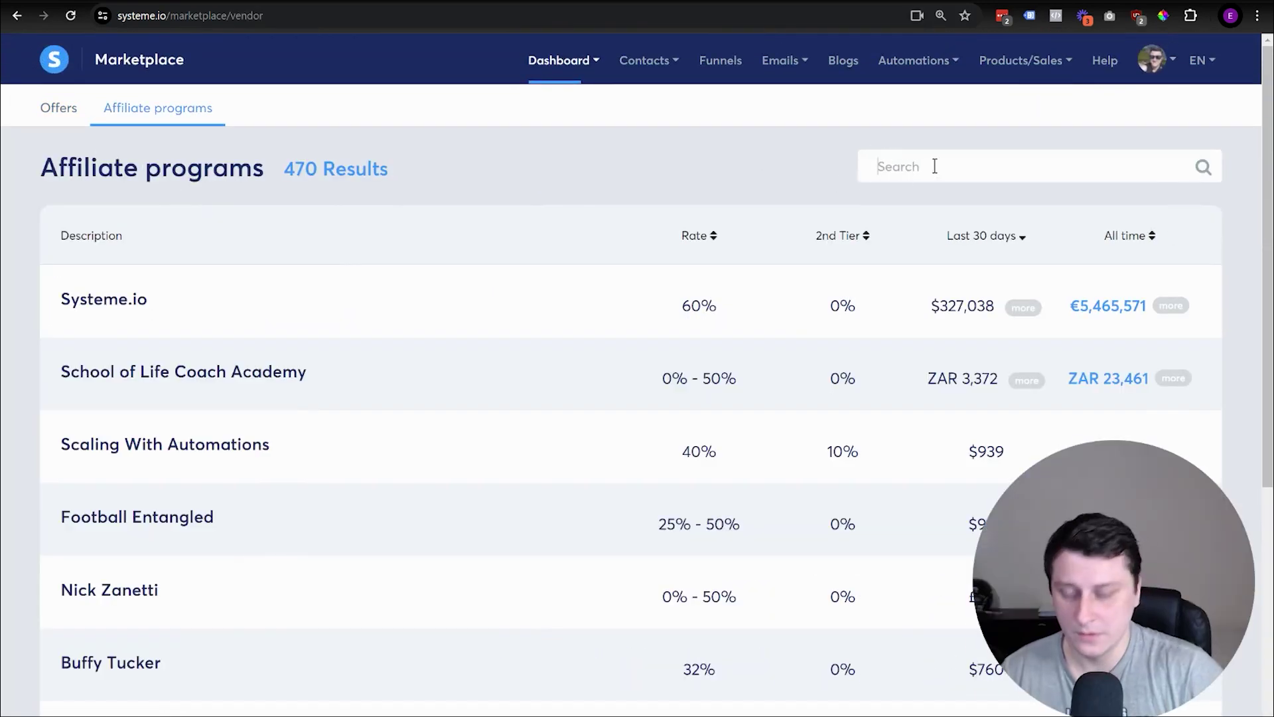
type("solo marketer")
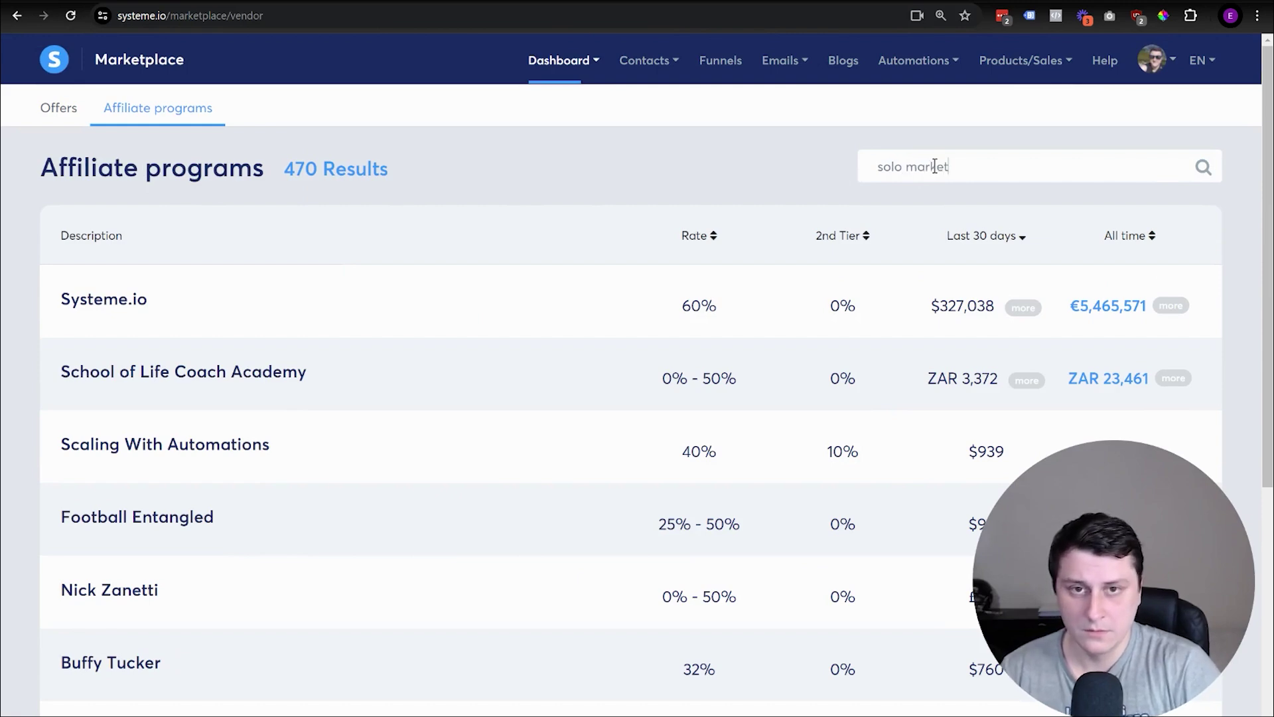
key("Return")
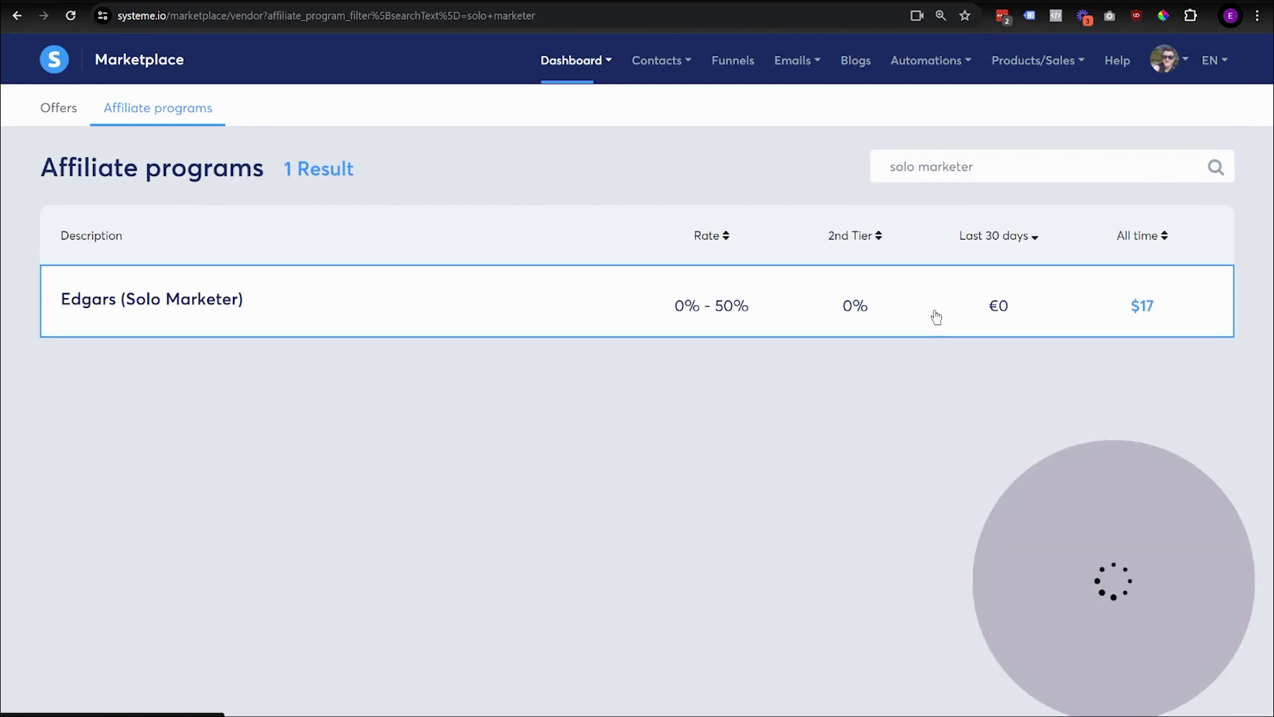
left_click(103, 300)
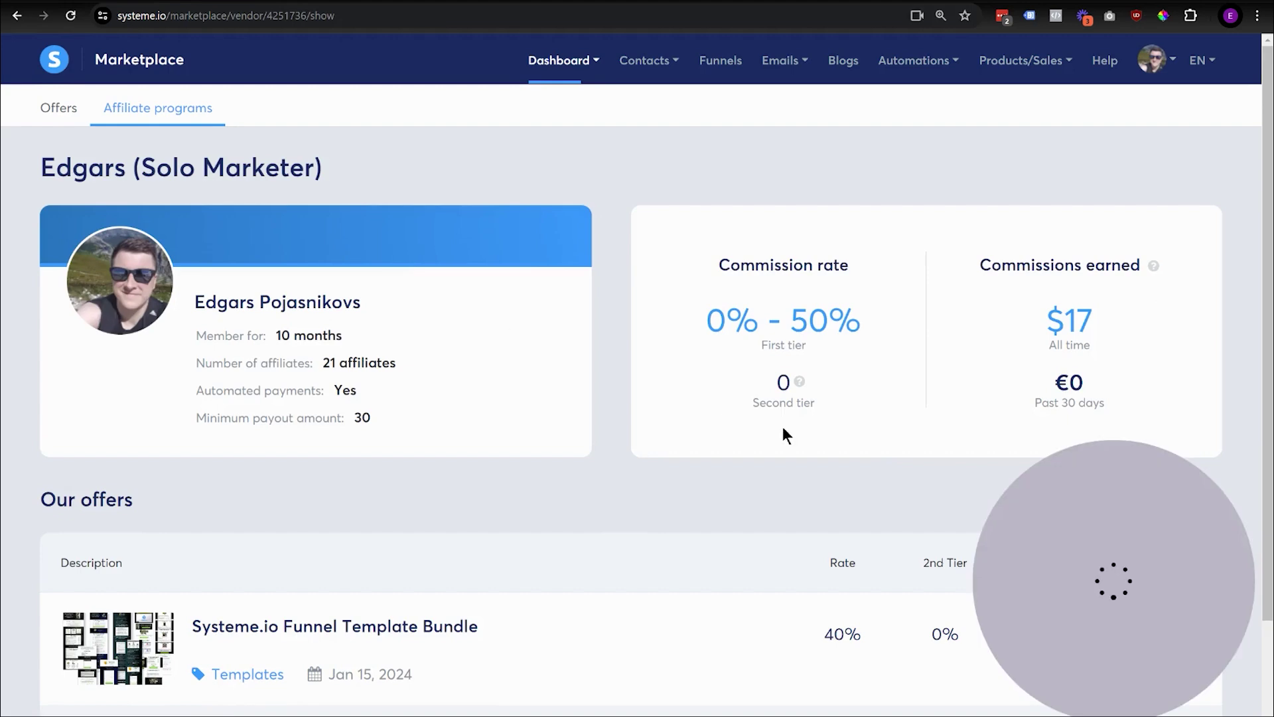
Review Solo Marketer's commission rates and offers, then return to the marketplace offers list
left_click_drag(1050, 571, 1057, 350)
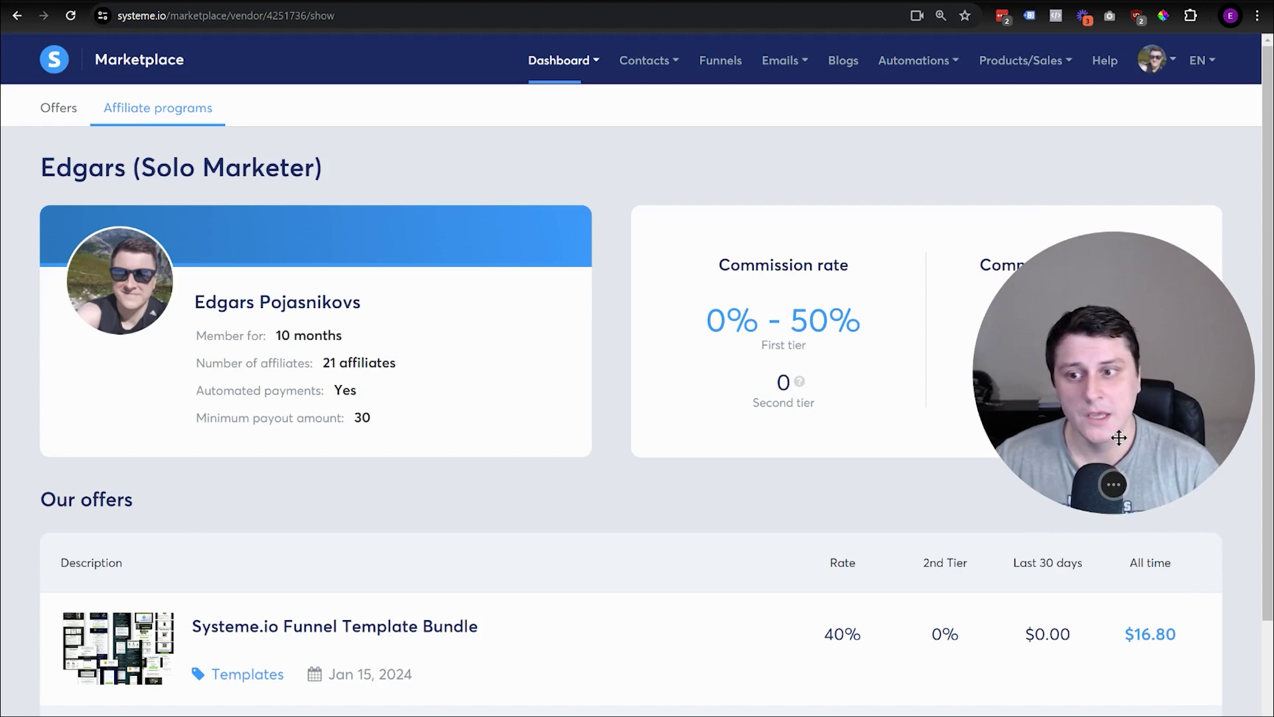
scroll(683, 489, "down", 2)
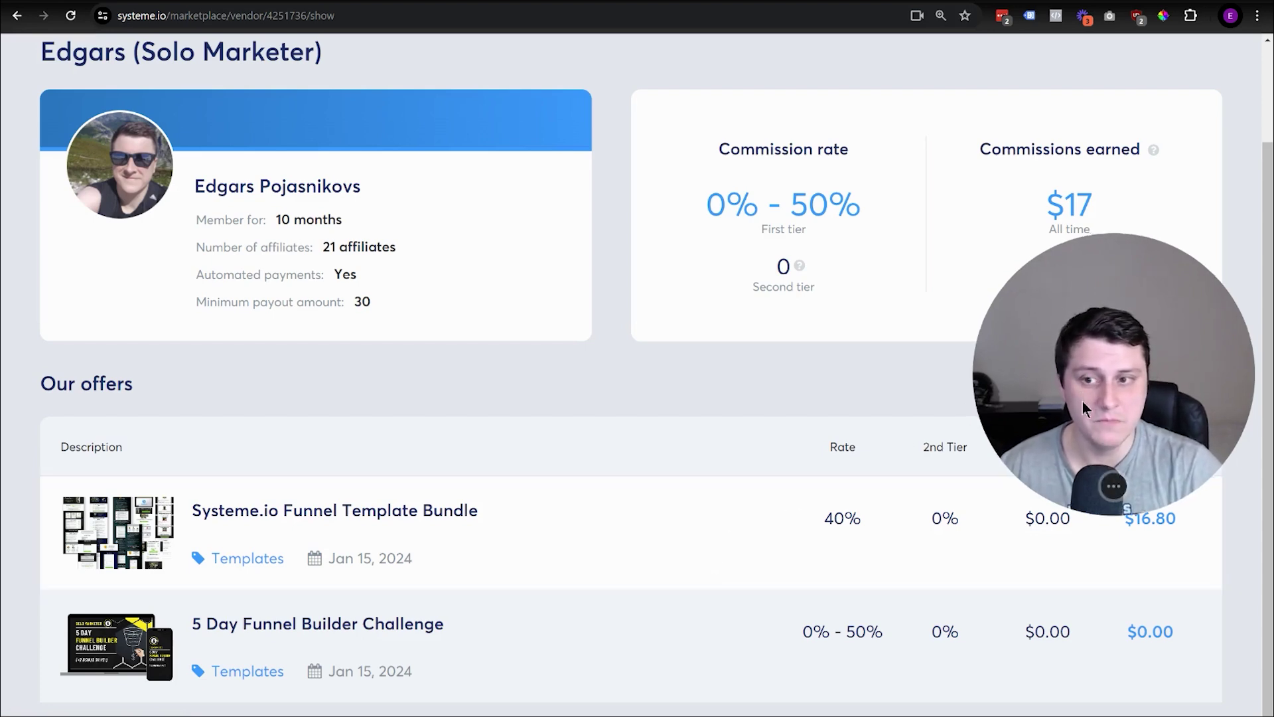
left_click_drag(1081, 400, 1101, 587)
scroll(660, 466, "up", 2)
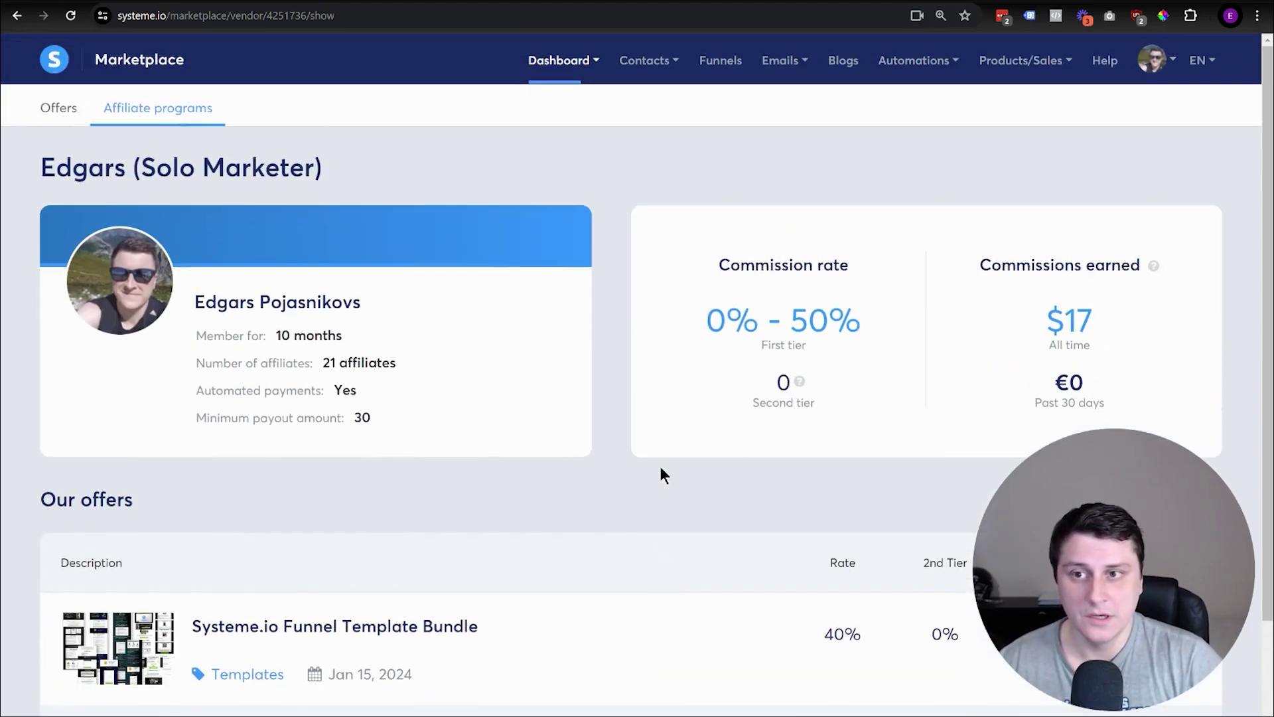
left_click(60, 111)
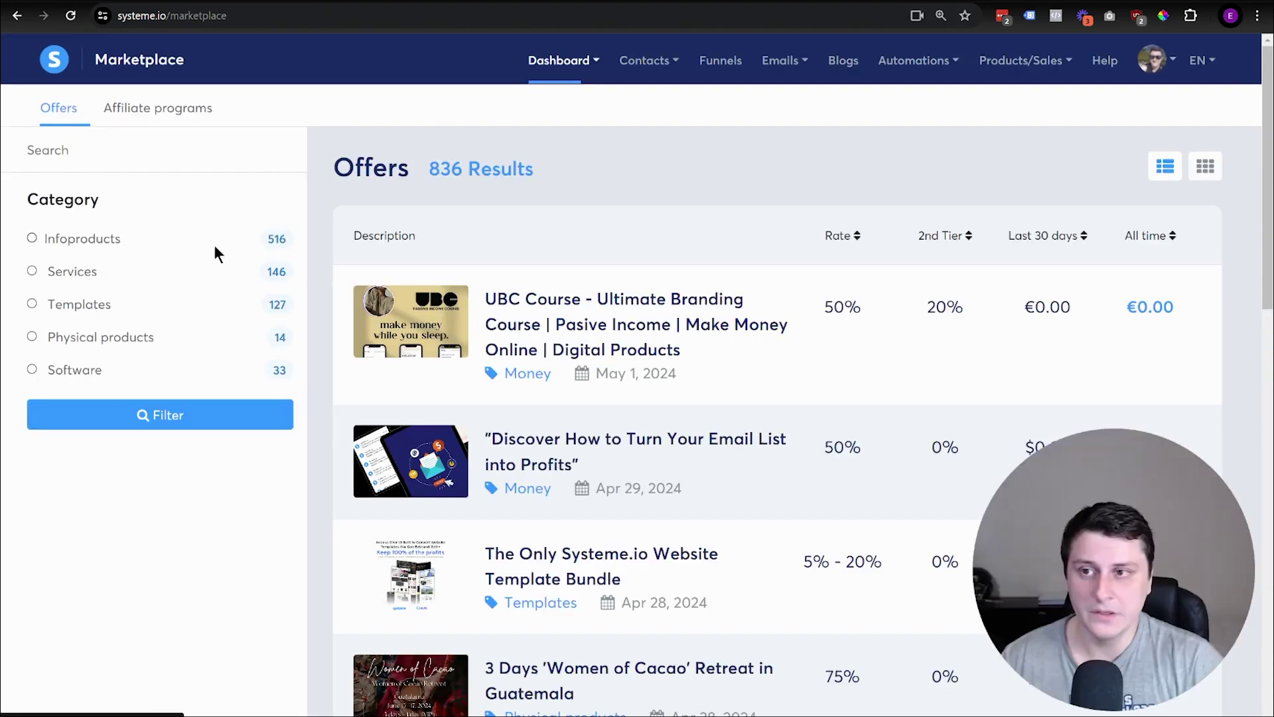
Filter the 836 marketplace offers by Infoproducts, then Services, then Physical products
left_click(70, 240)
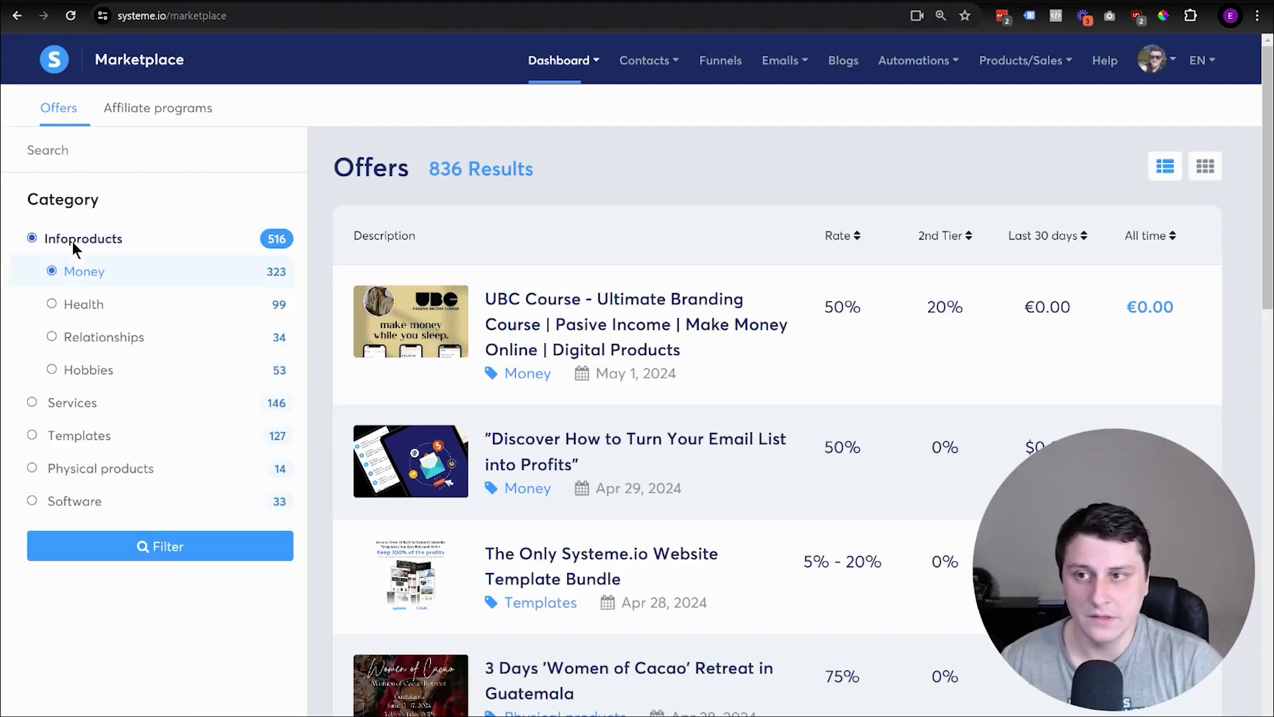
left_click(91, 403)
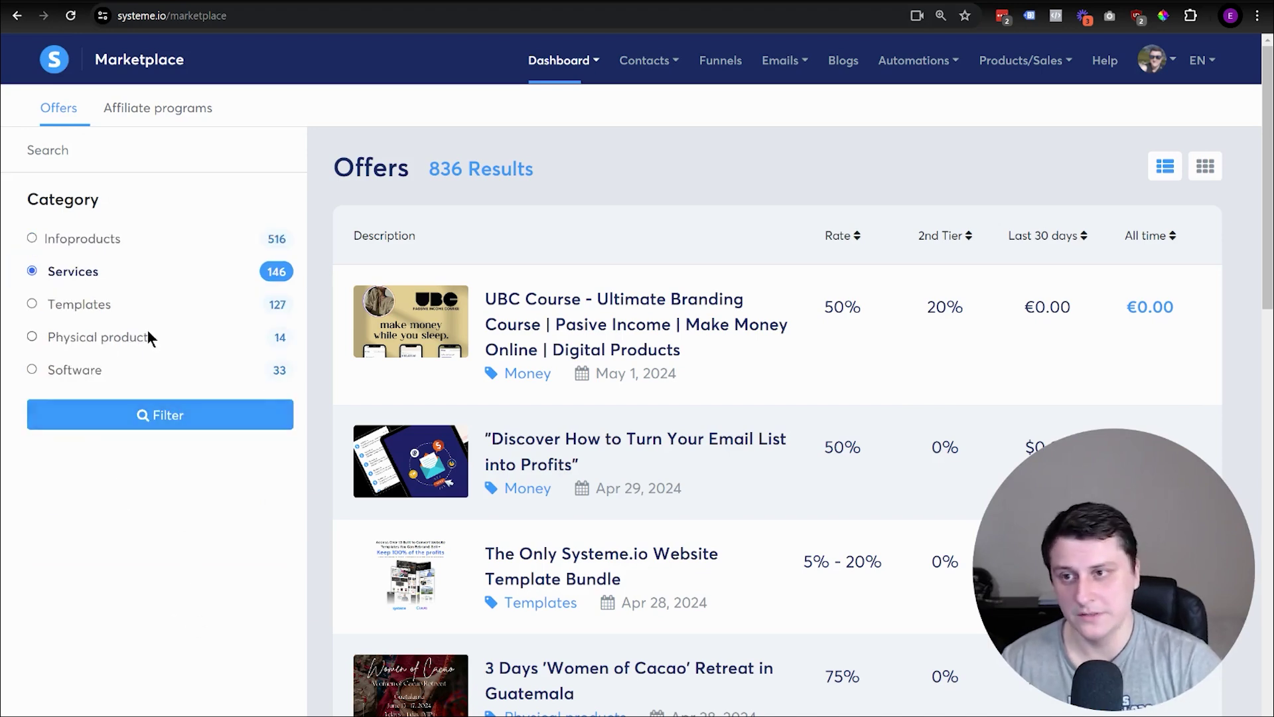
left_click(131, 336)
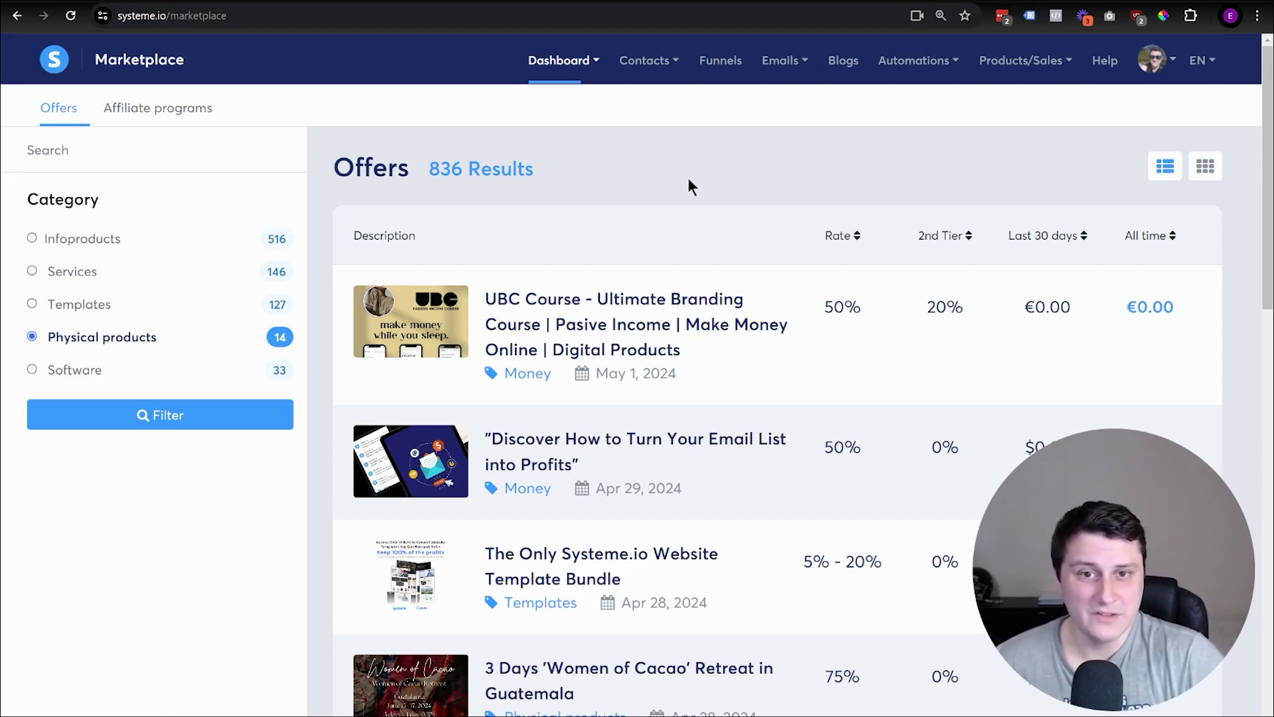
Return to the Solo Marketer vendor page and open the Systeme.io Funnel Template Bundle offer
left_click(17, 15)
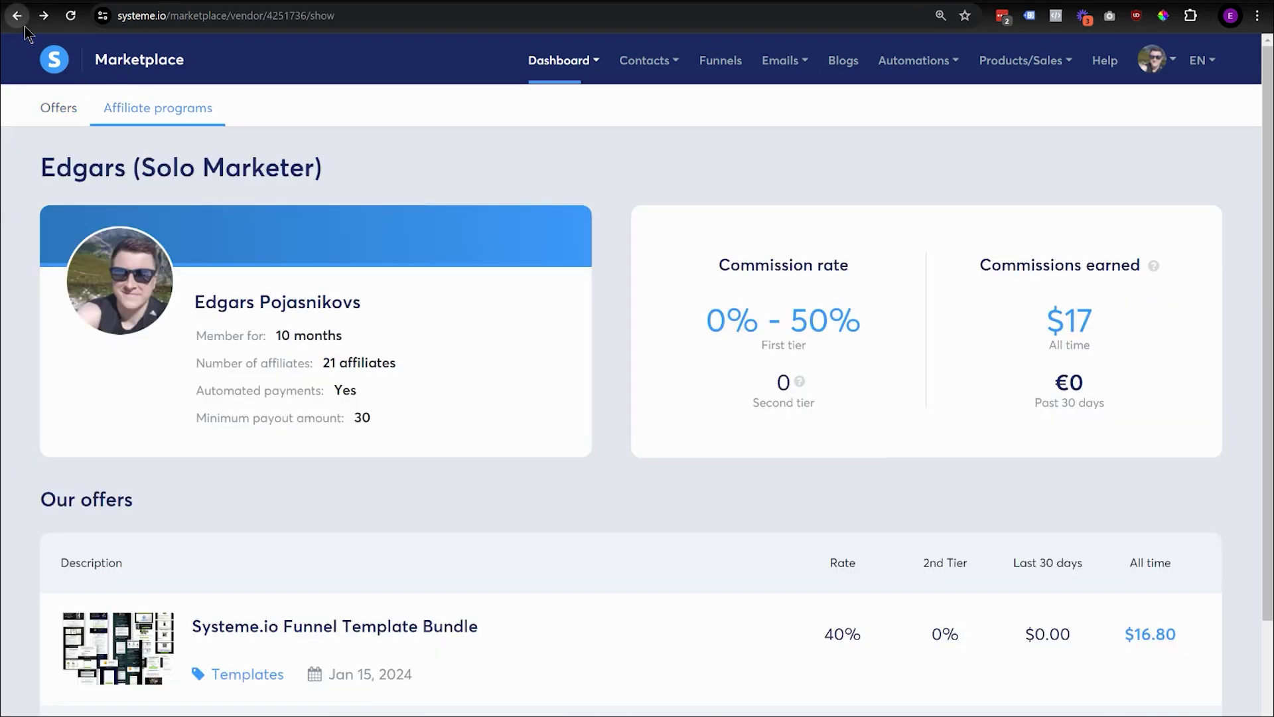
scroll(207, 345, "down", 2)
left_click(395, 513)
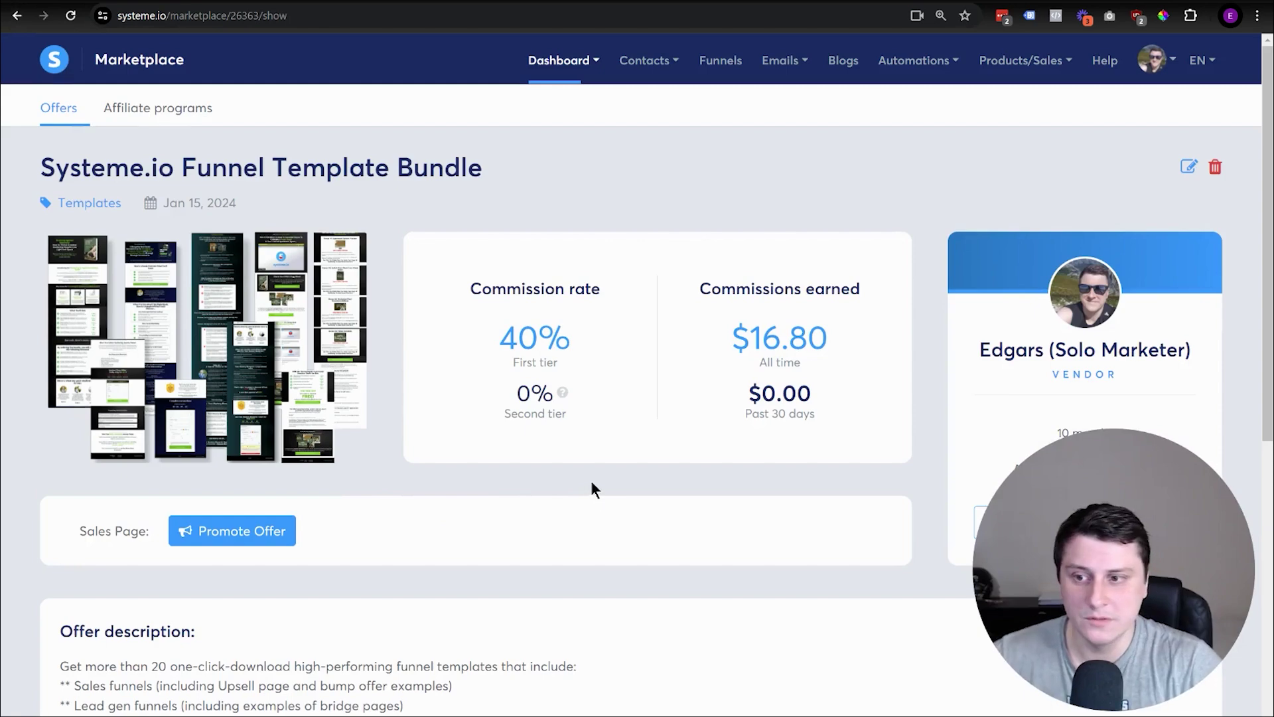
Read through the bundle's offer description and its 40% commission rate
scroll(590, 482, "down", 5)
scroll(592, 483, "down", 3)
scroll(609, 471, "up", 6)
scroll(562, 435, "down", 4)
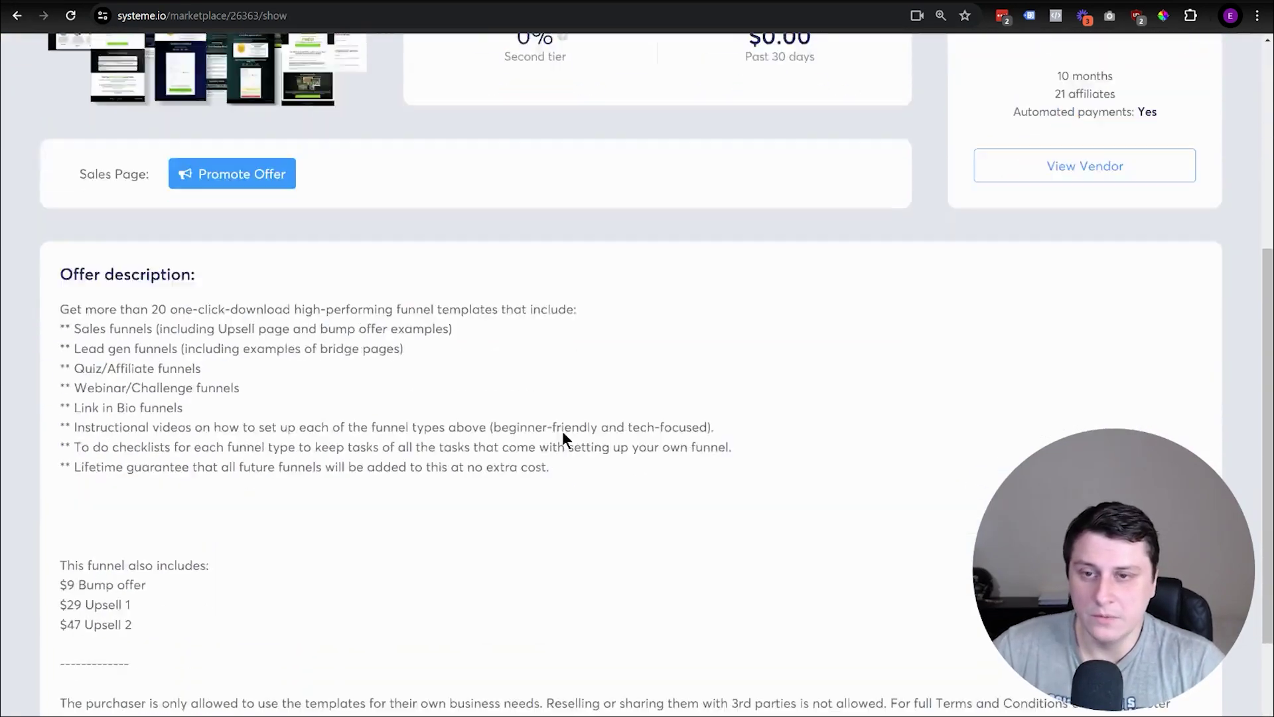
scroll(398, 399, "up", 4)
scroll(577, 398, "down", 3)
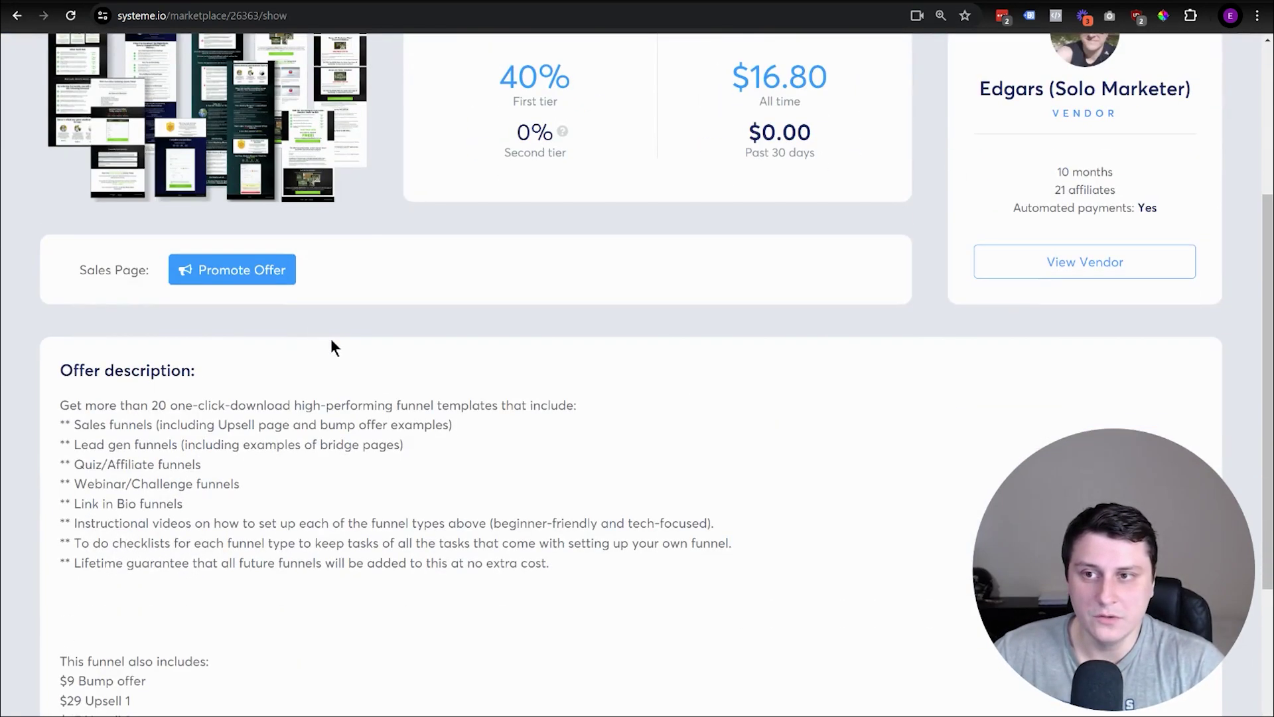
left_click_drag(121, 332, 572, 559)
scroll(364, 571, "down", 2)
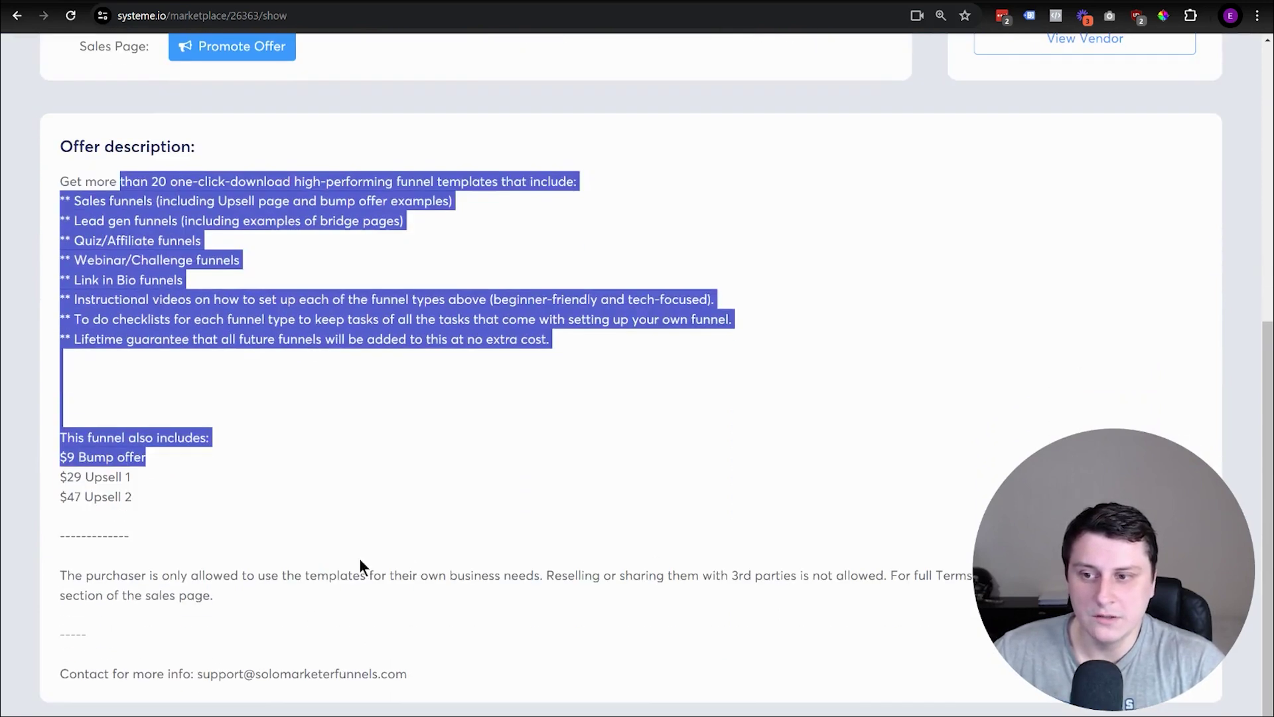
left_click(451, 555)
scroll(398, 611, "up", 1)
scroll(372, 564, "down", 1)
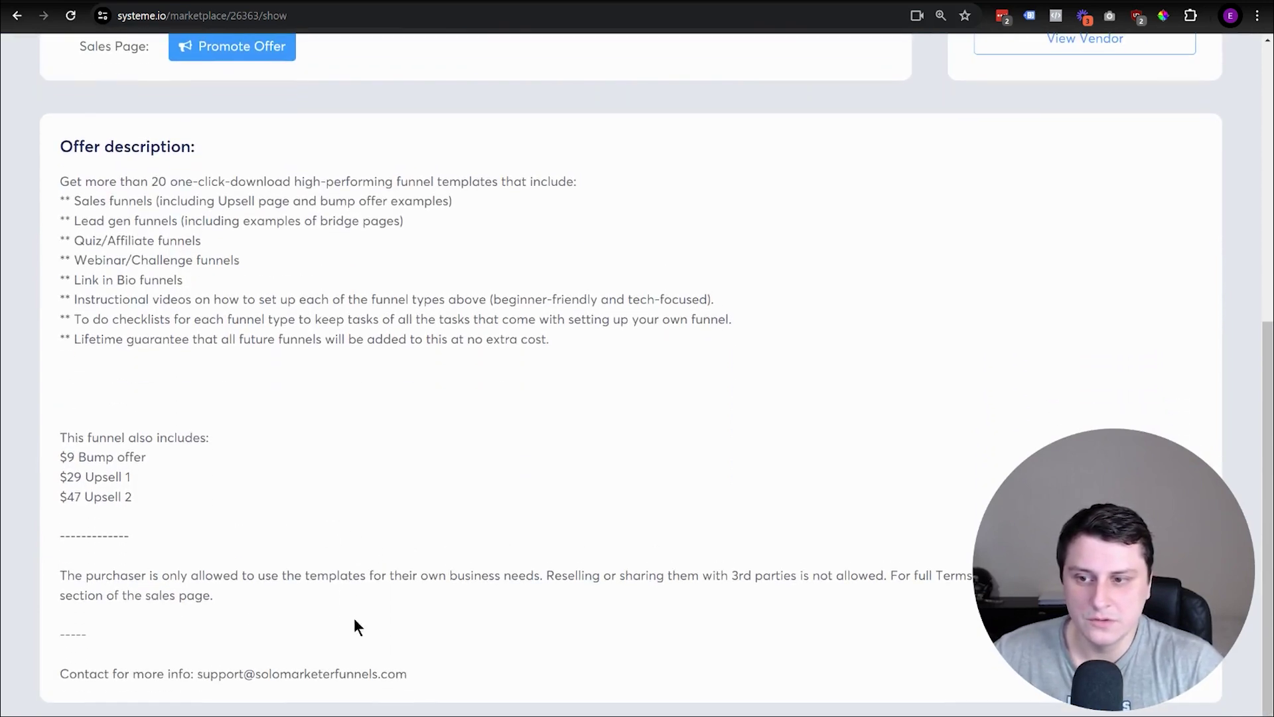
Highlight the support contact e-mail, then open the offer's external sales page
left_click_drag(542, 670, 191, 691)
left_click(418, 653)
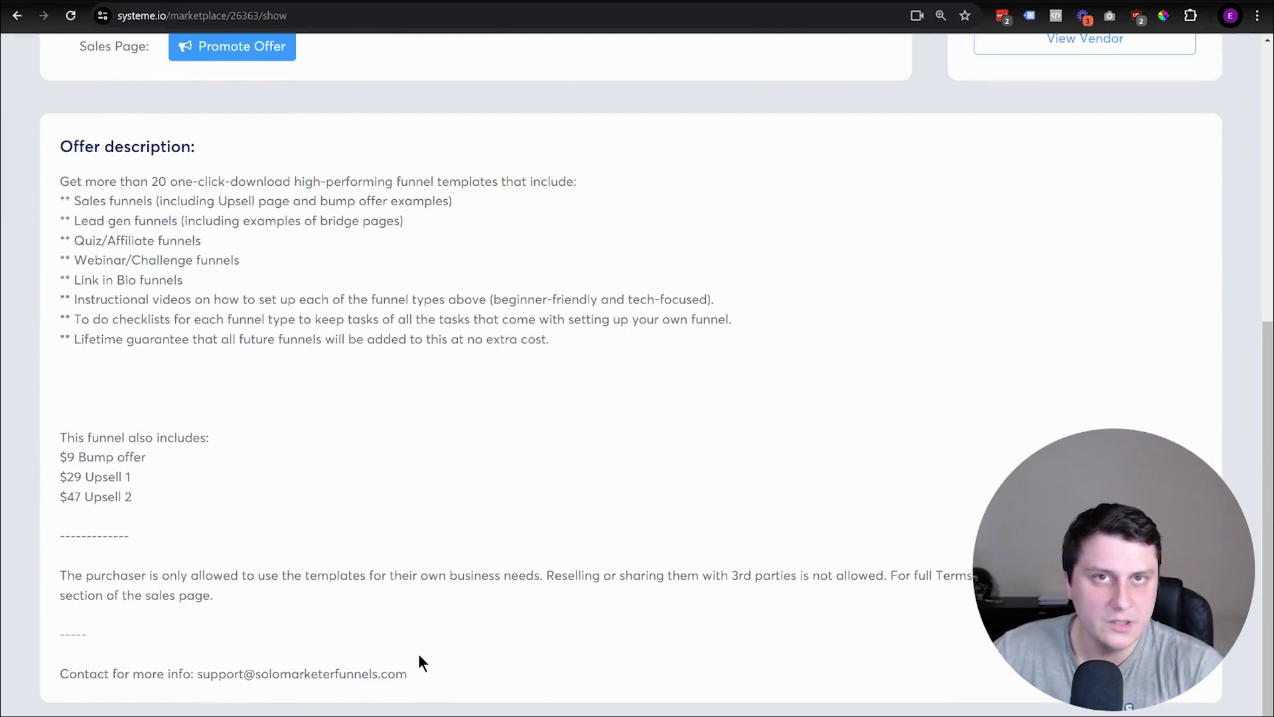
scroll(418, 653, "up", 5)
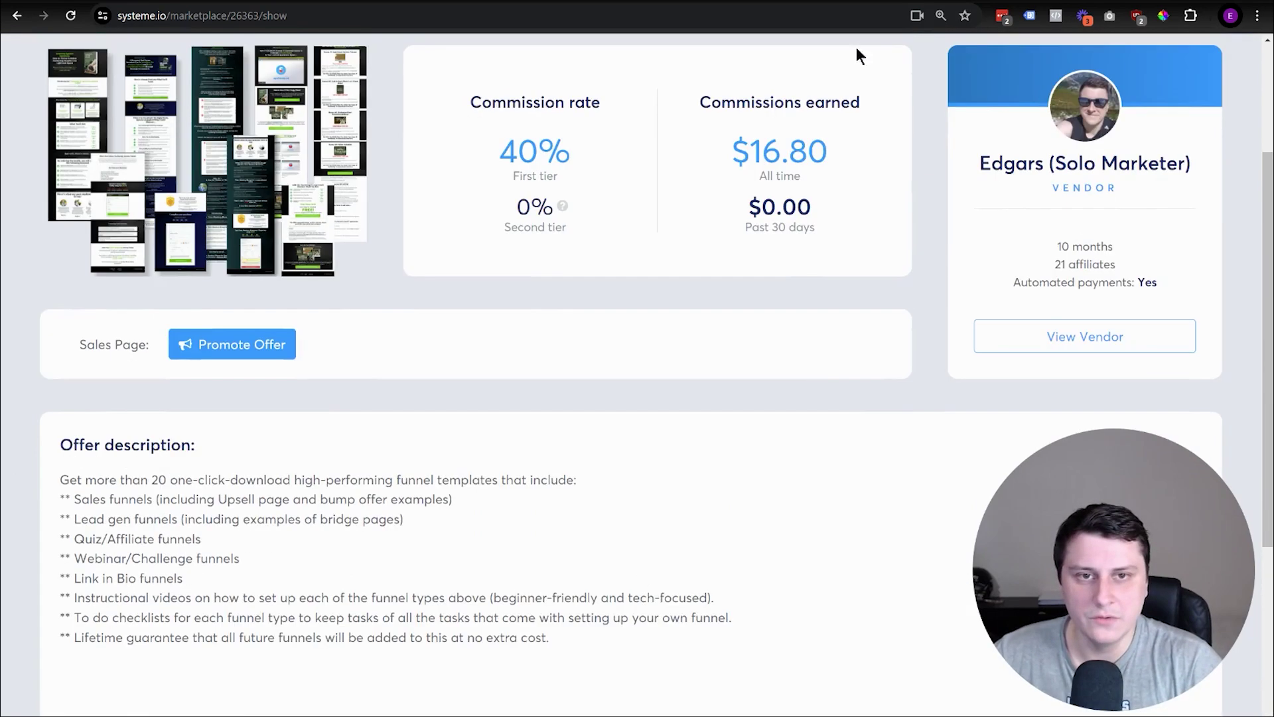
scroll(1192, 296, "up", 3)
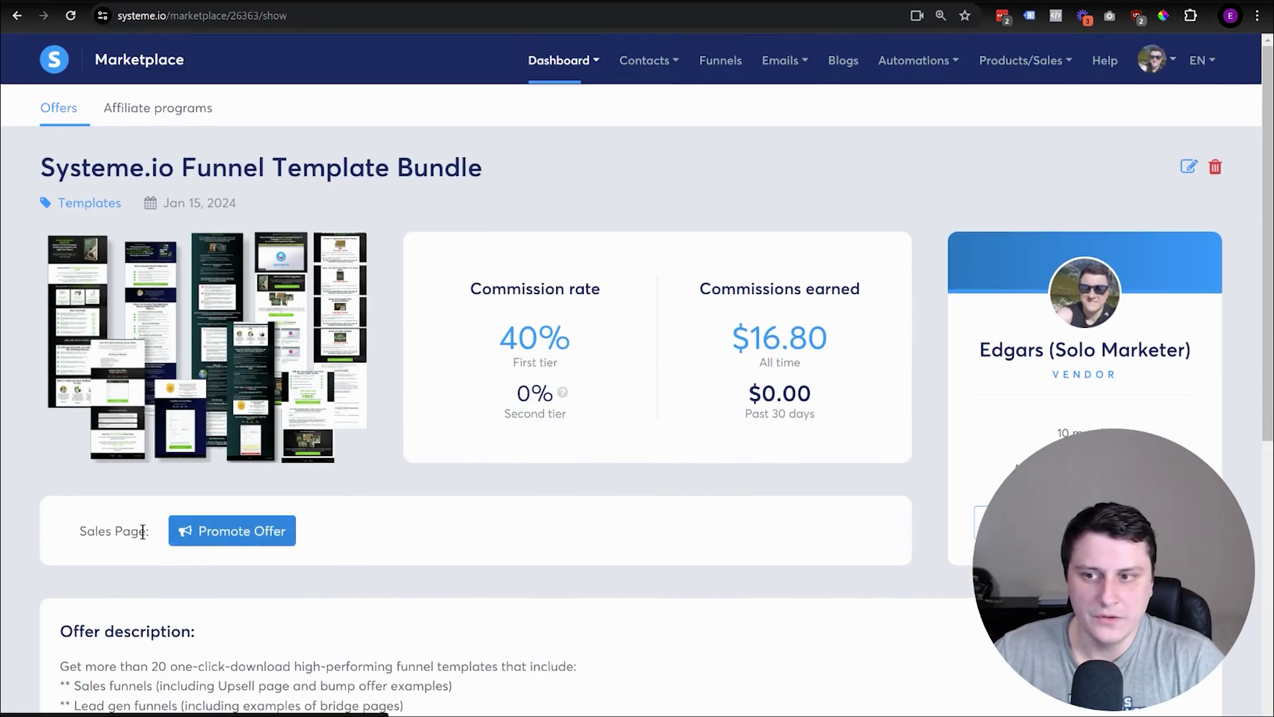
left_click(279, 536)
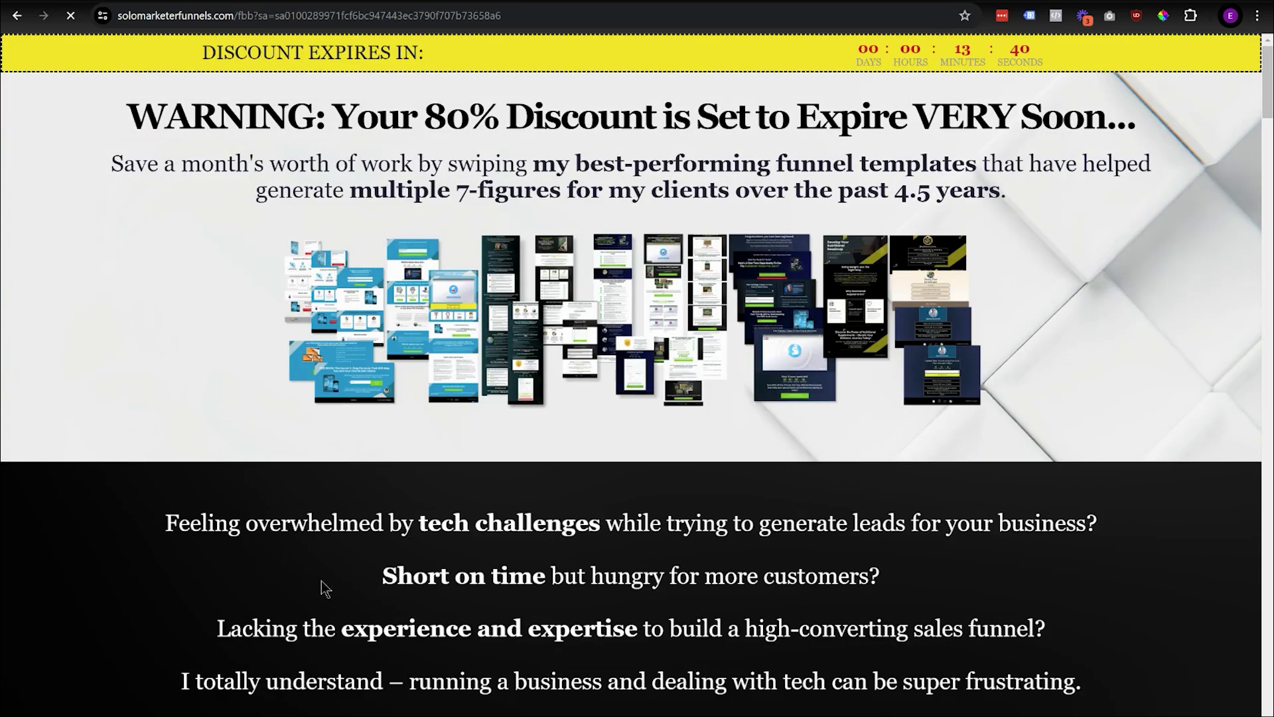
Check the solomarketerfunnels.com URL and scroll to the Today ONLY $21 price box
left_click(406, 15)
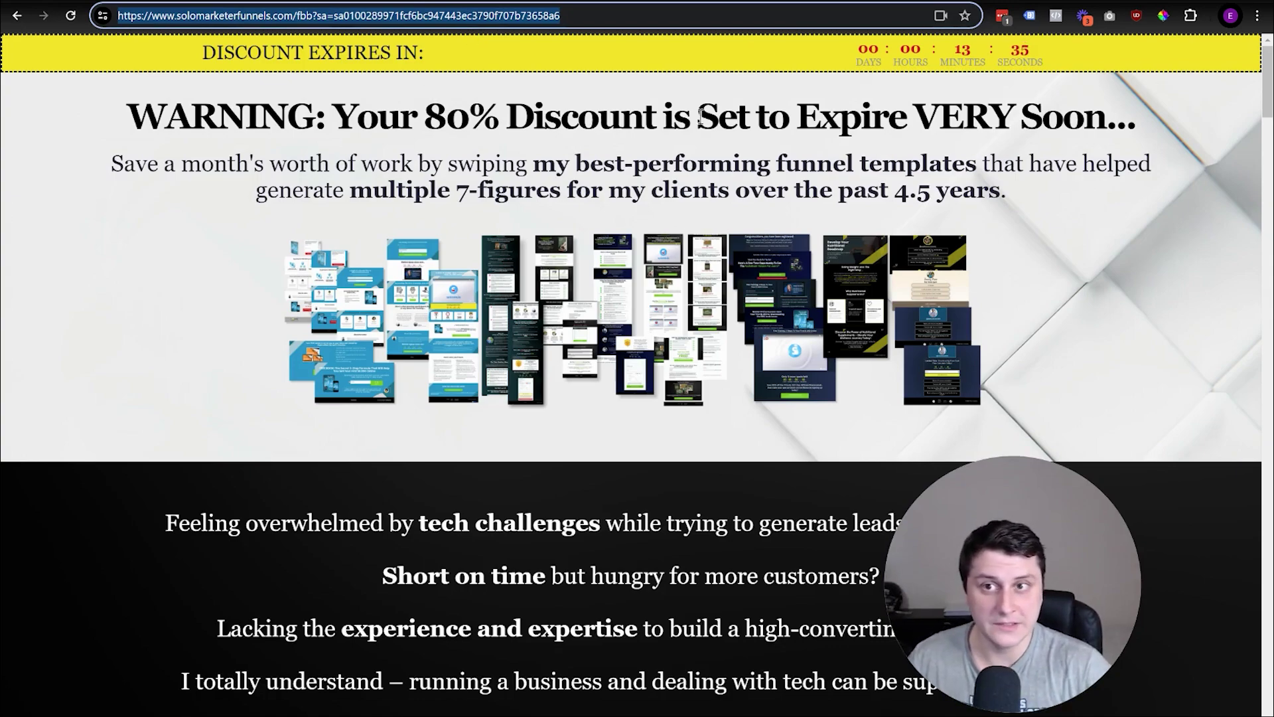
left_click(585, 412)
scroll(398, 408, "down", 7)
scroll(407, 410, "down", 20)
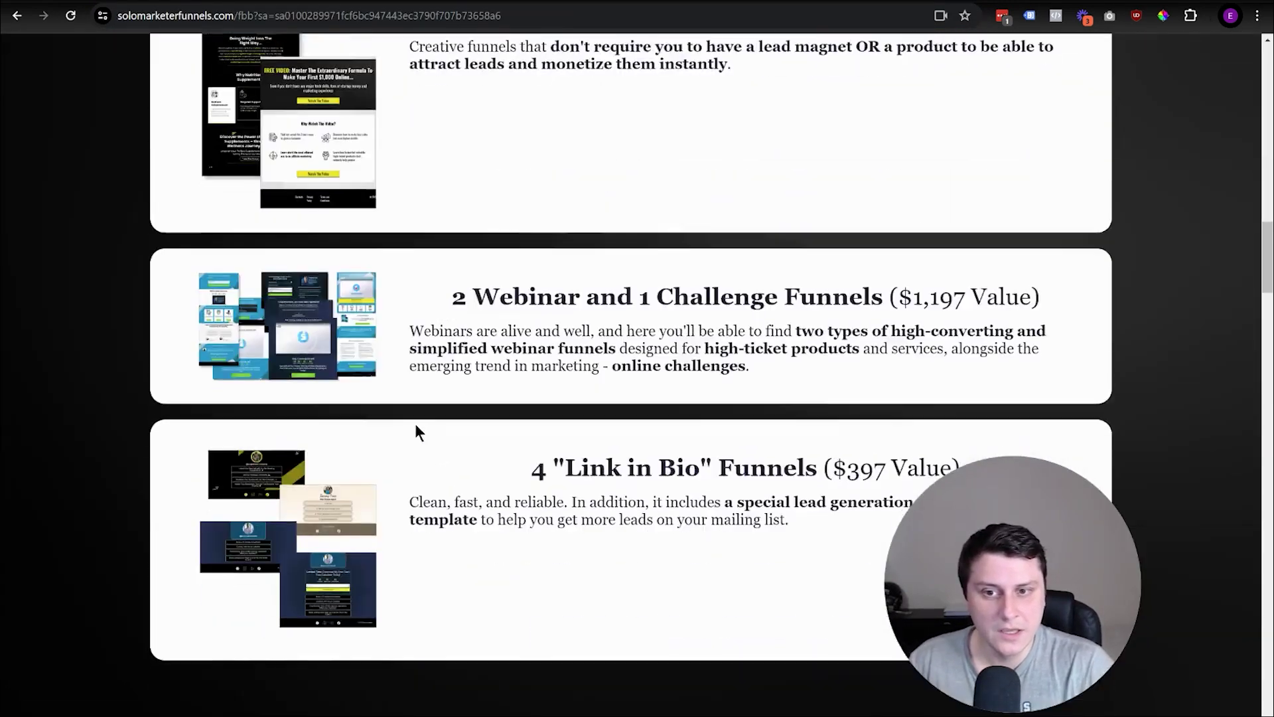
scroll(375, 627, "down", 8)
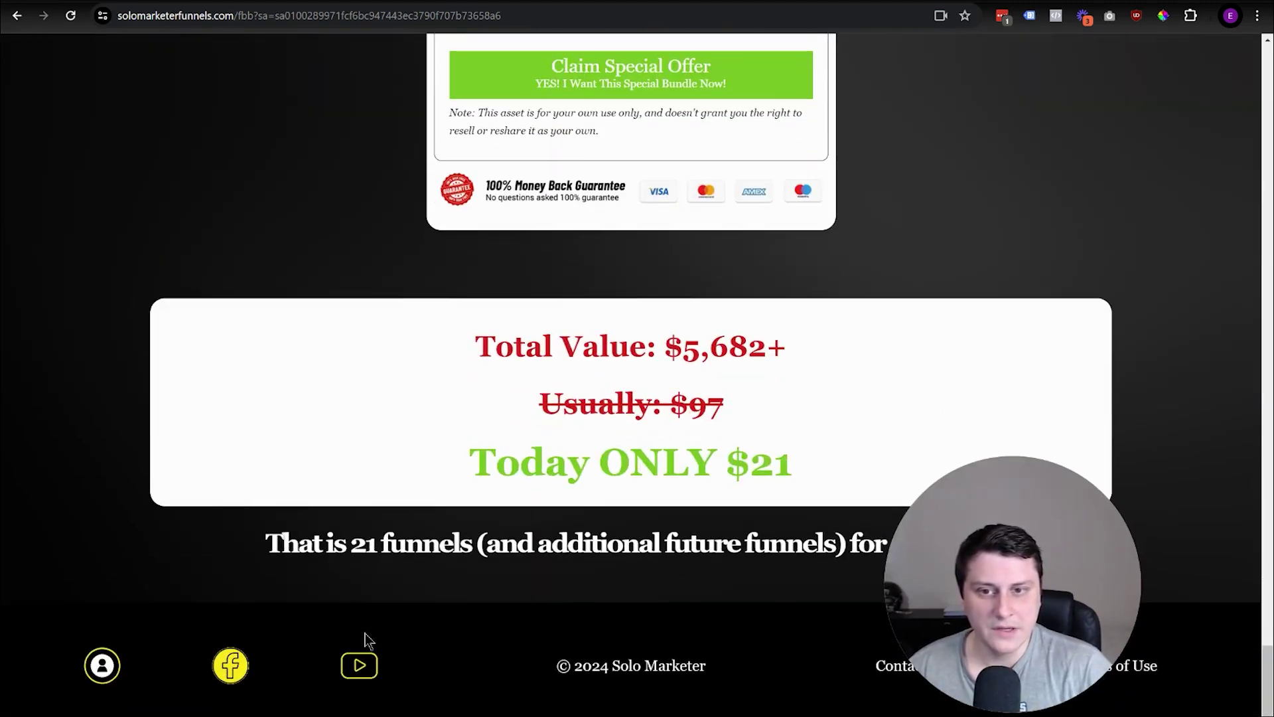